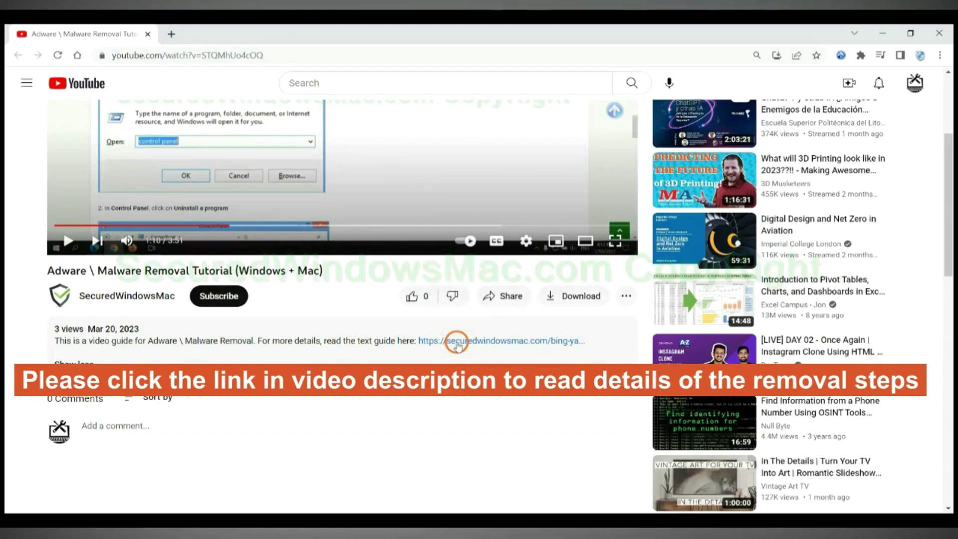
Step: Open the securedwindowsmac.com removal guide from the YouTube video description in a new tab
click(458, 342)
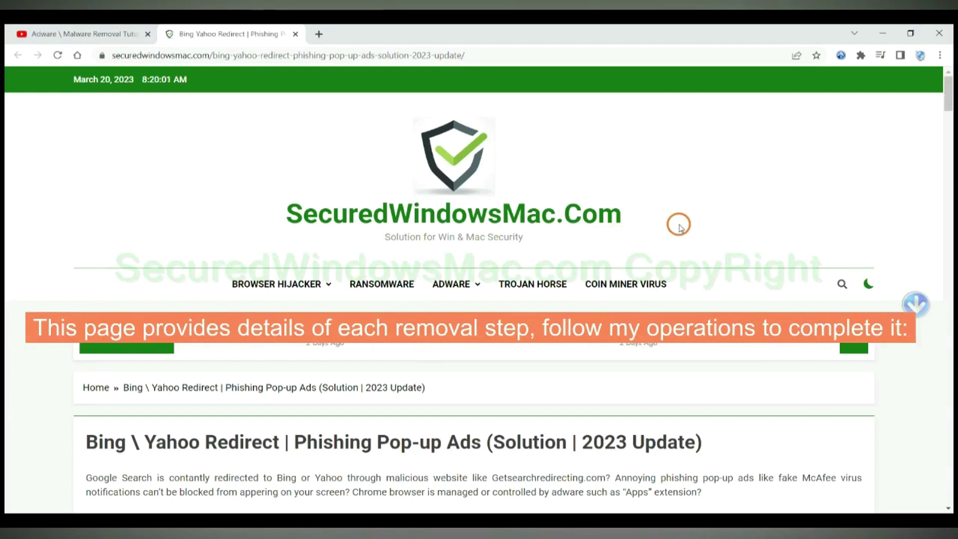
scroll(679, 225, down, 1)
scroll(678, 226, down, 5)
scroll(678, 226, down, 2)
scroll(680, 225, down, 7)
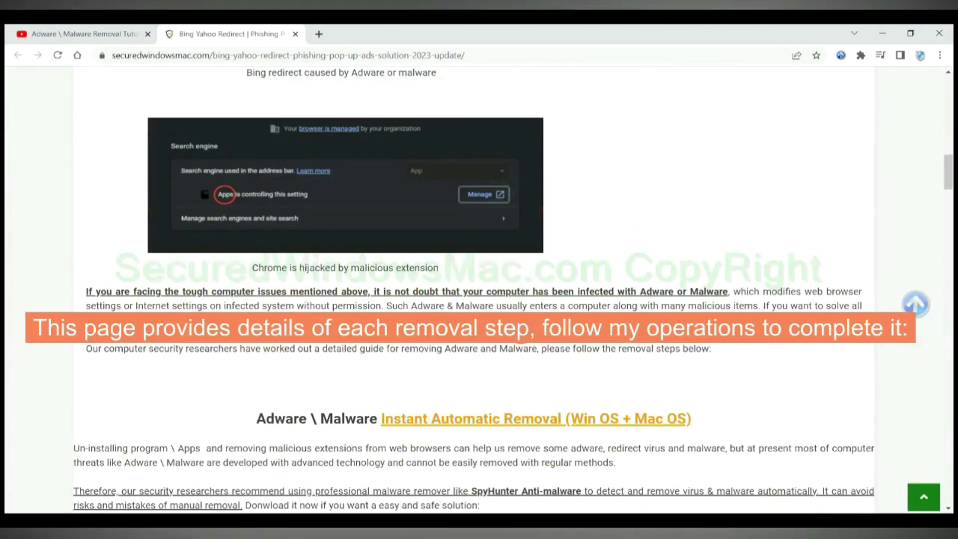
scroll(524, 335, down, 2)
scroll(524, 334, down, 1)
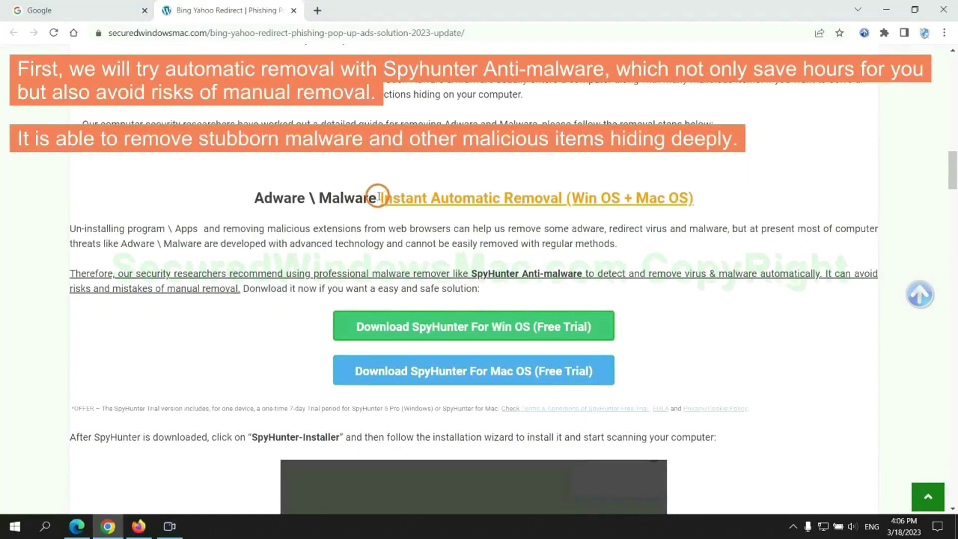
Step: Highlight, then deselect, the guide's 'Instant Automatic Removal' heading
drag(378, 197, 563, 197)
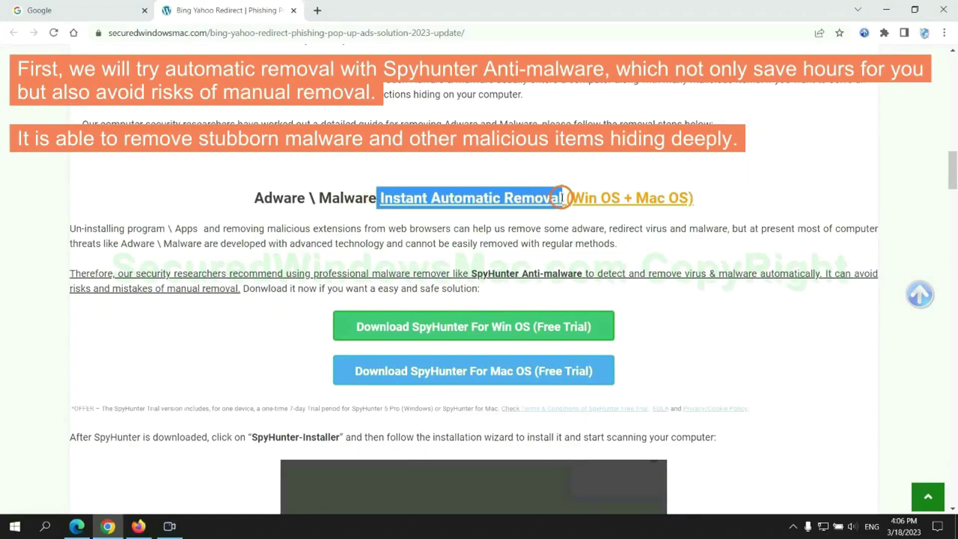
click(478, 170)
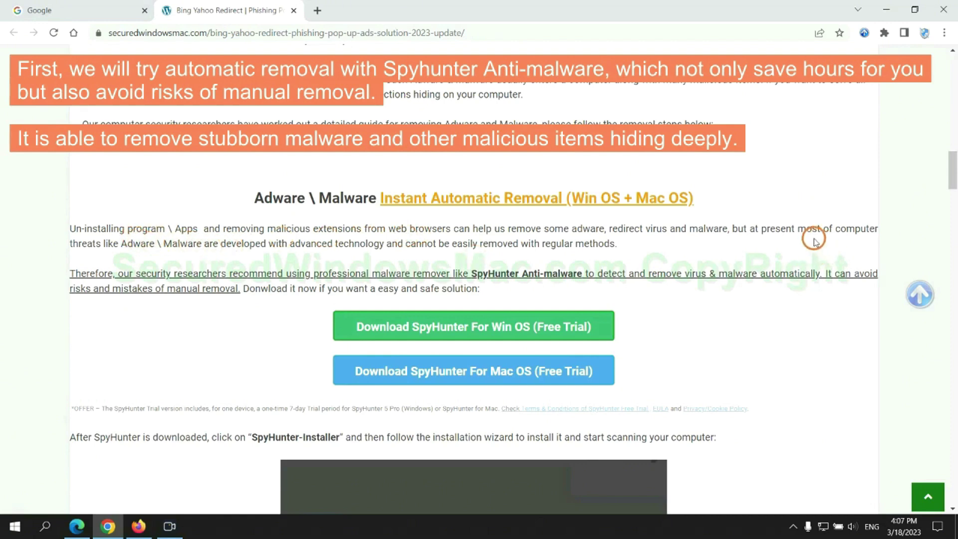
scroll(476, 271, down, 1)
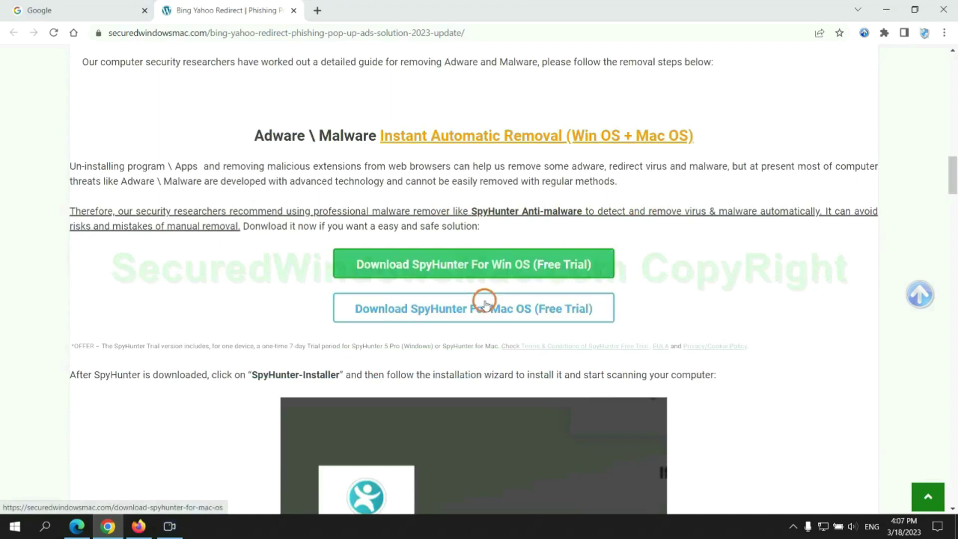
scroll(484, 301, down, 1)
scroll(477, 284, down, 1)
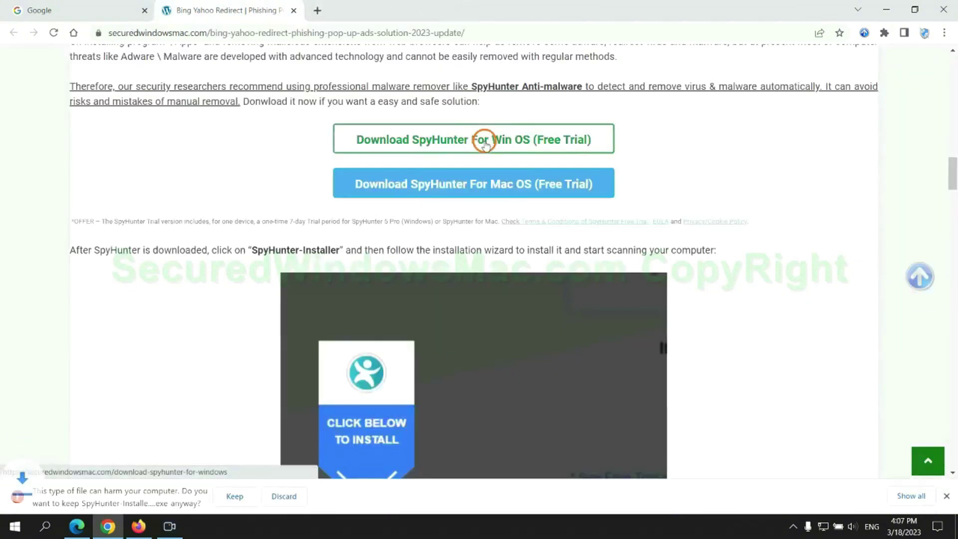
Step: Keep SpyHunter-Installer.exe despite the harmful-file warning and launch it from the download bar
click(234, 496)
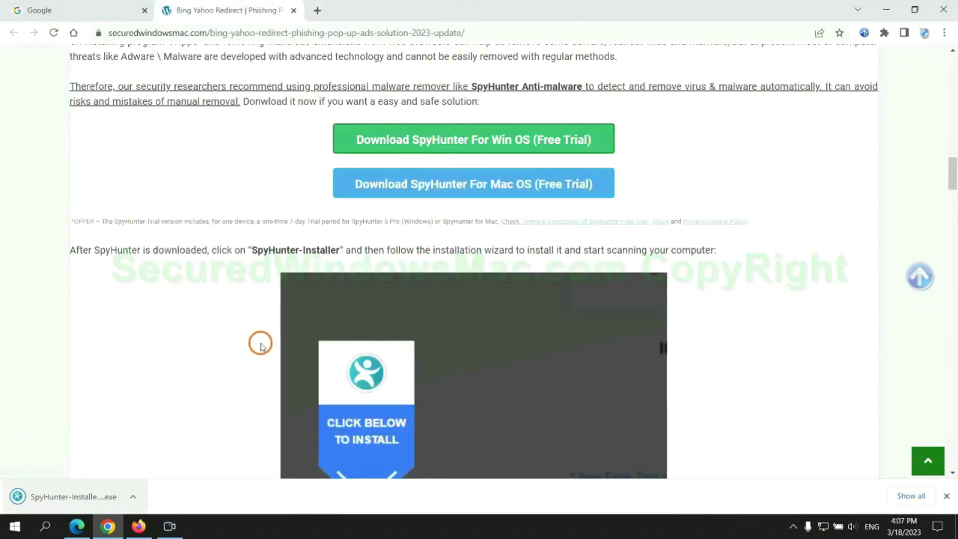
click(92, 497)
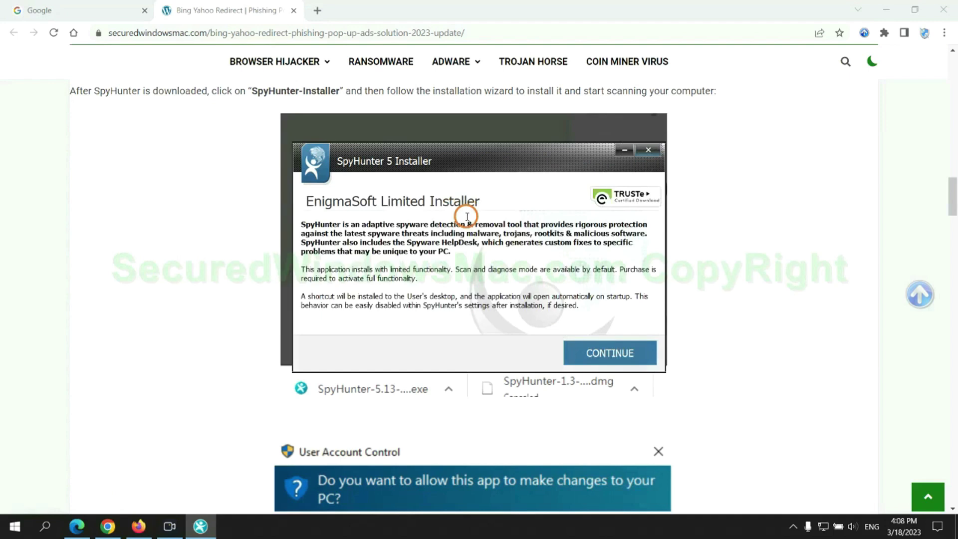
Step: Accept SpyHunter's EULA, get past the detected threats, and choose the FREE 7-day trial
click(631, 352)
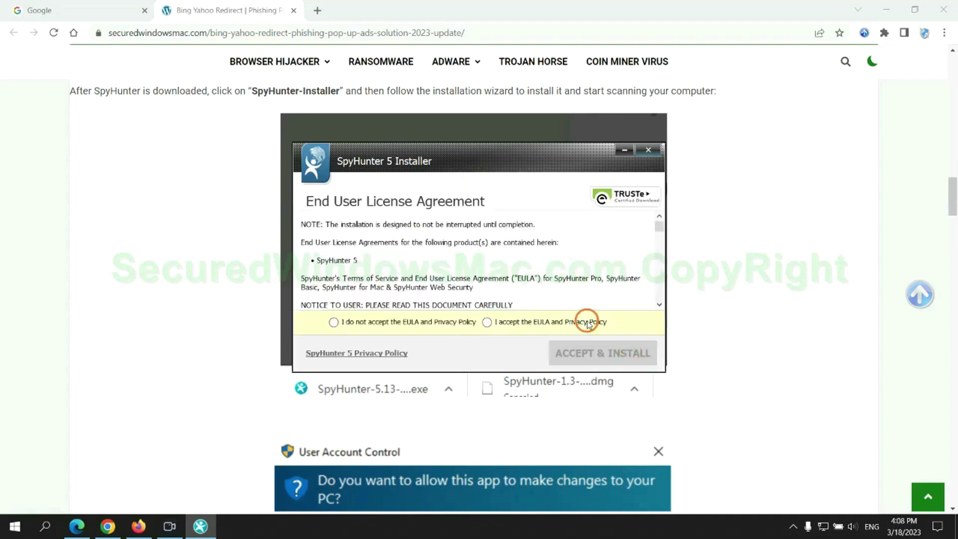
click(486, 322)
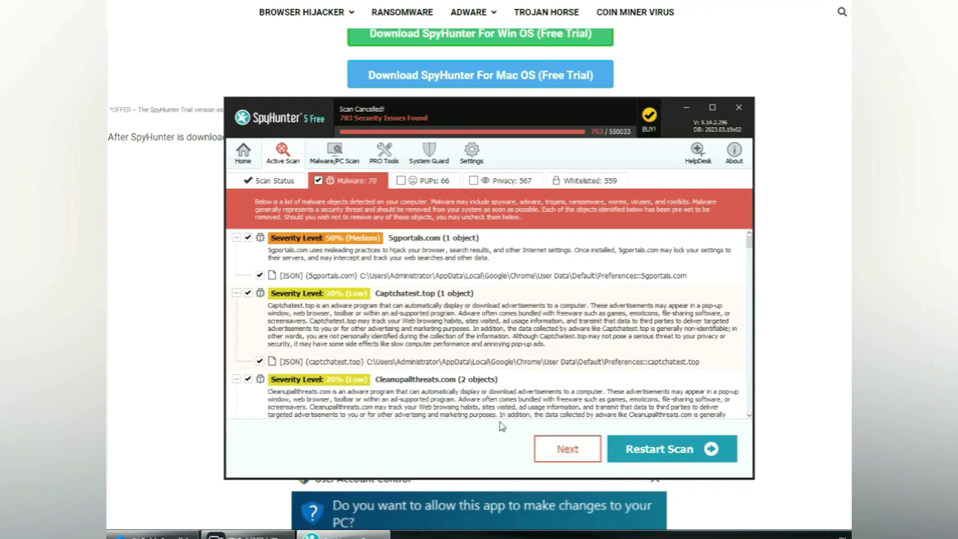
click(586, 454)
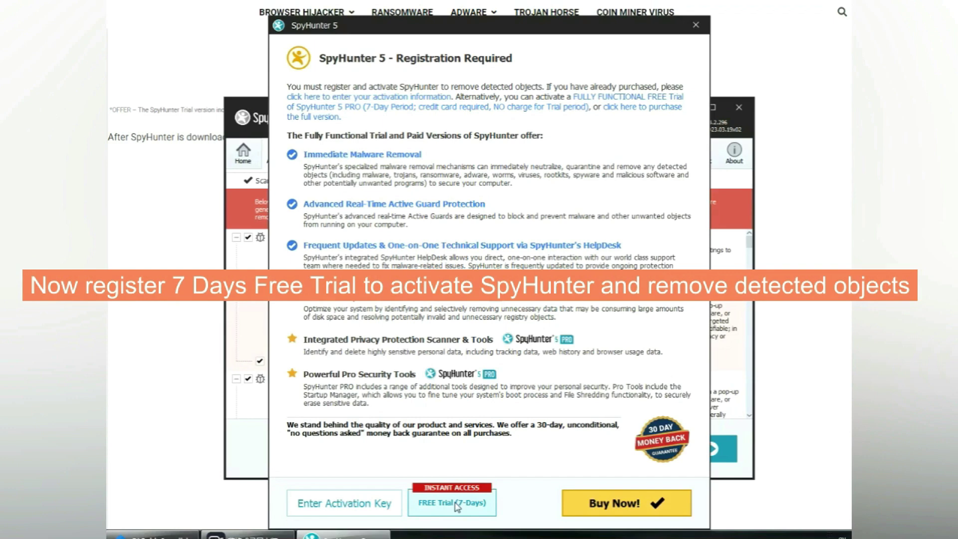
click(454, 504)
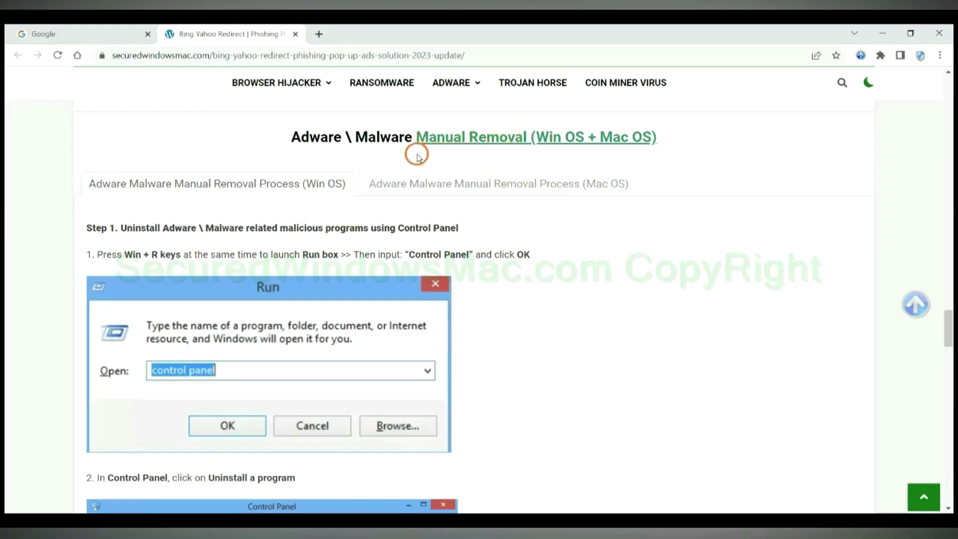
Step: Highlight the 'Win OS' and 'Manual Removal' heading words and the Step 1 uninstall heading
drag(536, 139, 583, 139)
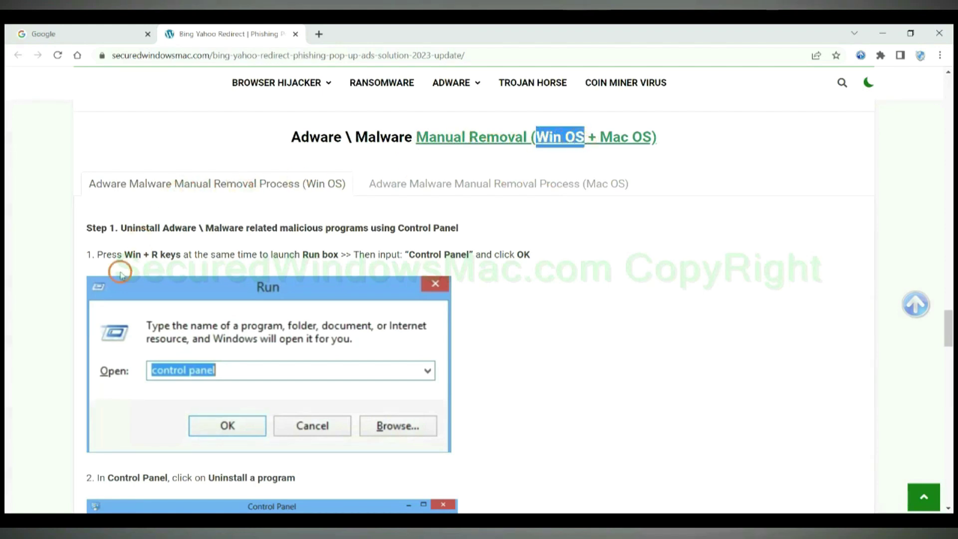
drag(599, 135, 652, 137)
click(491, 182)
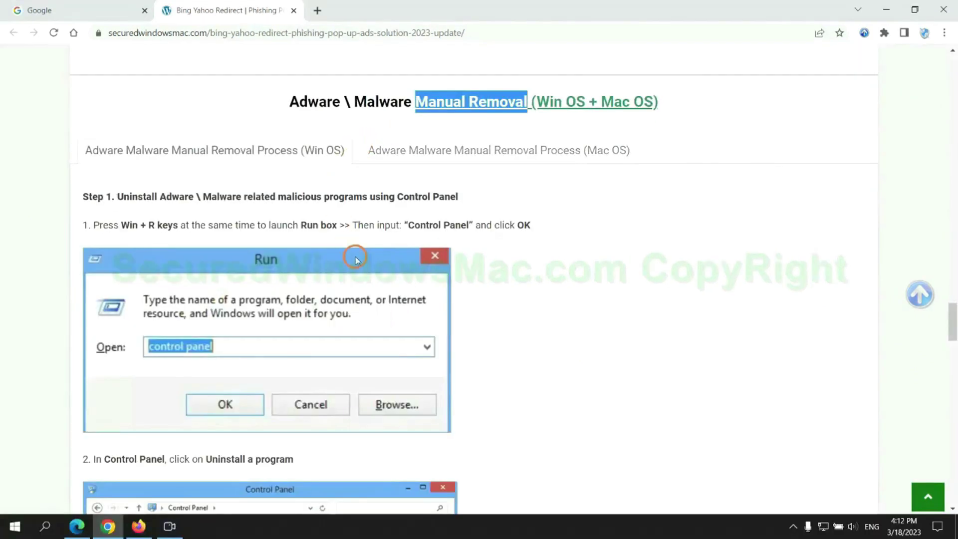
scroll(358, 265, up, 1)
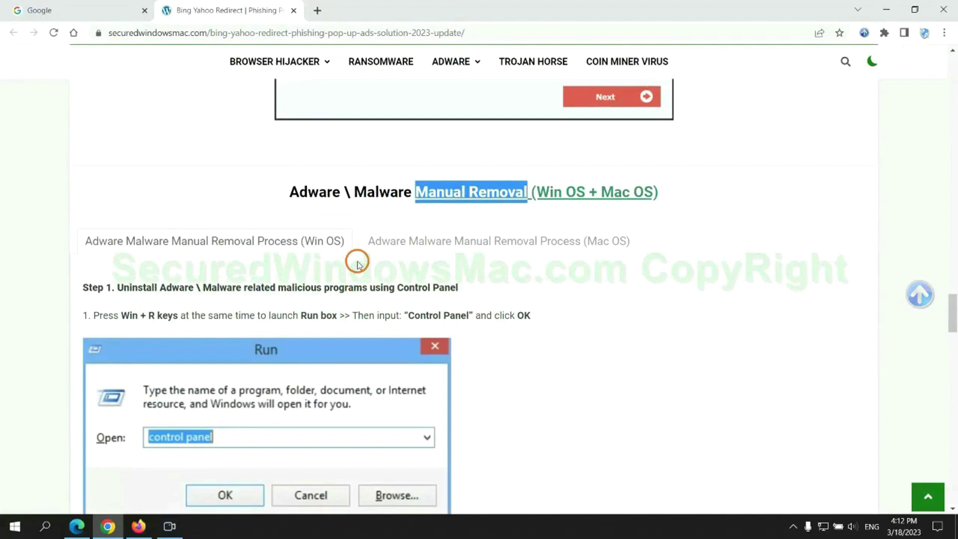
scroll(321, 250, down, 2)
scroll(285, 241, down, 2)
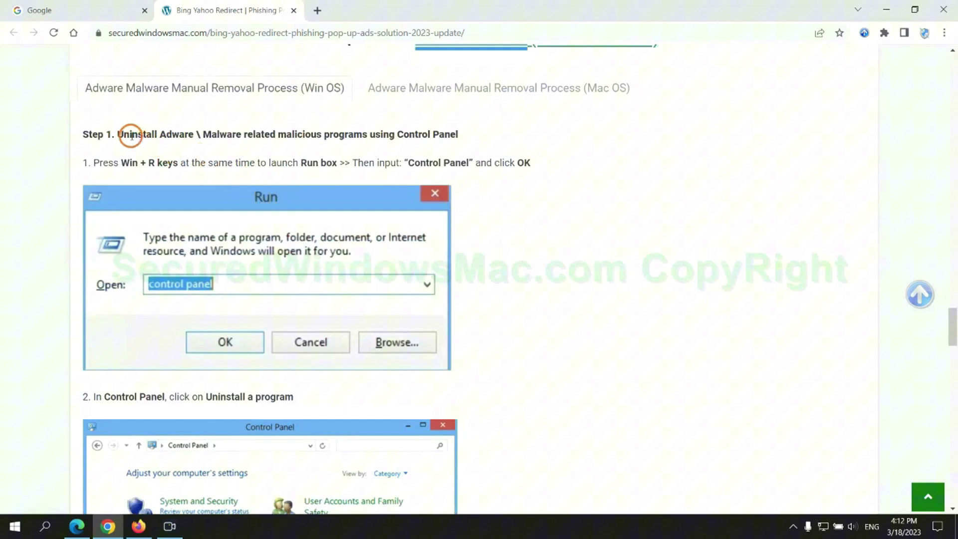
drag(117, 135, 368, 138)
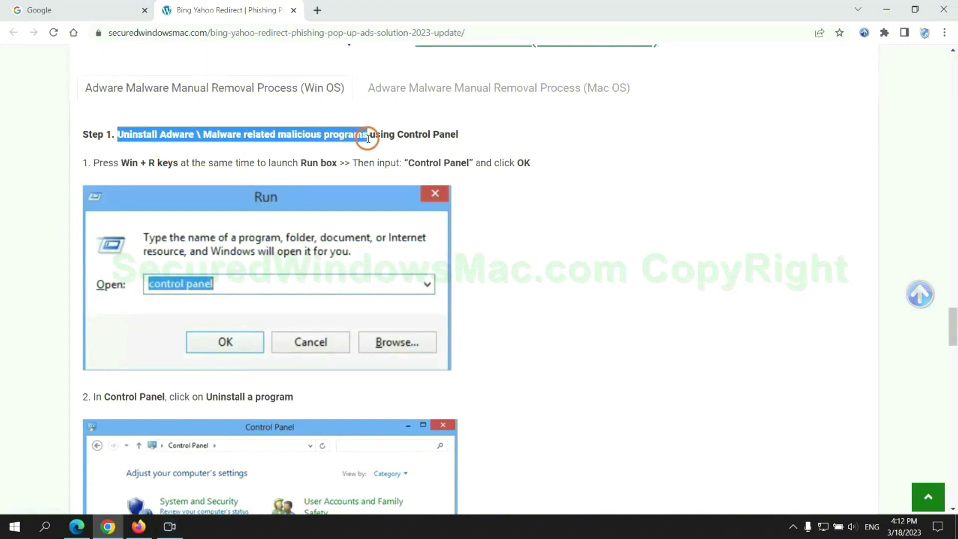
click(632, 197)
scroll(621, 193, down, 3)
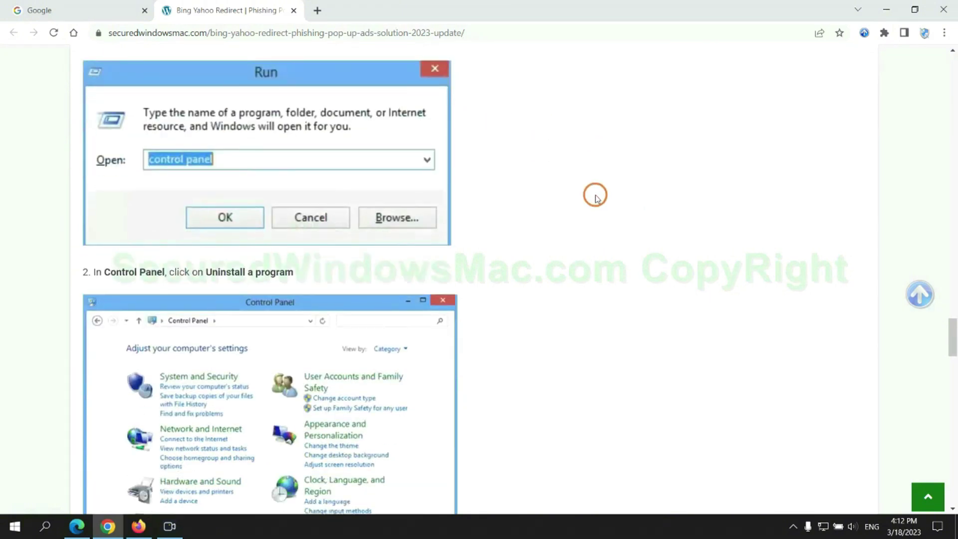
Step: Open Control Panel via Run, show Lantern's Uninstall/Change option, and close Programs and Features
key(super+r)
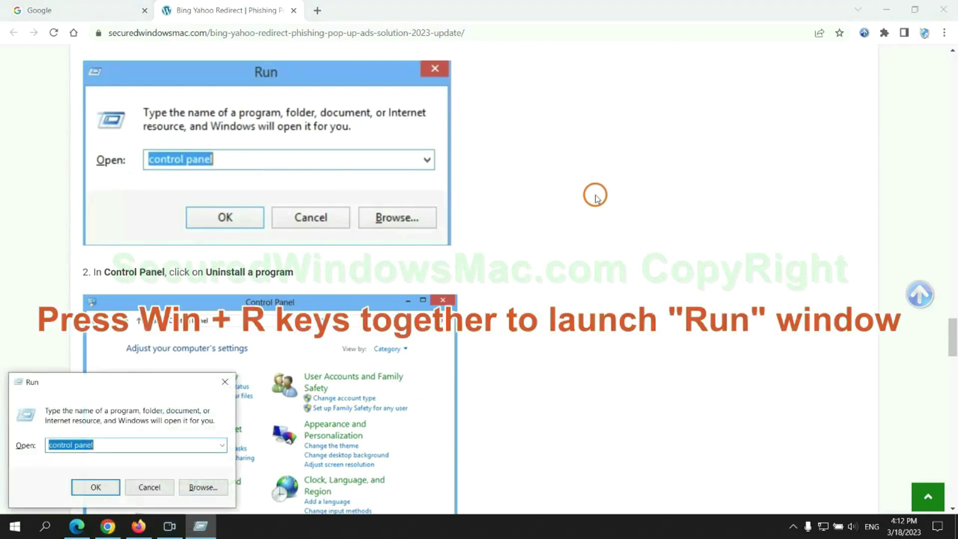
text(control pane)
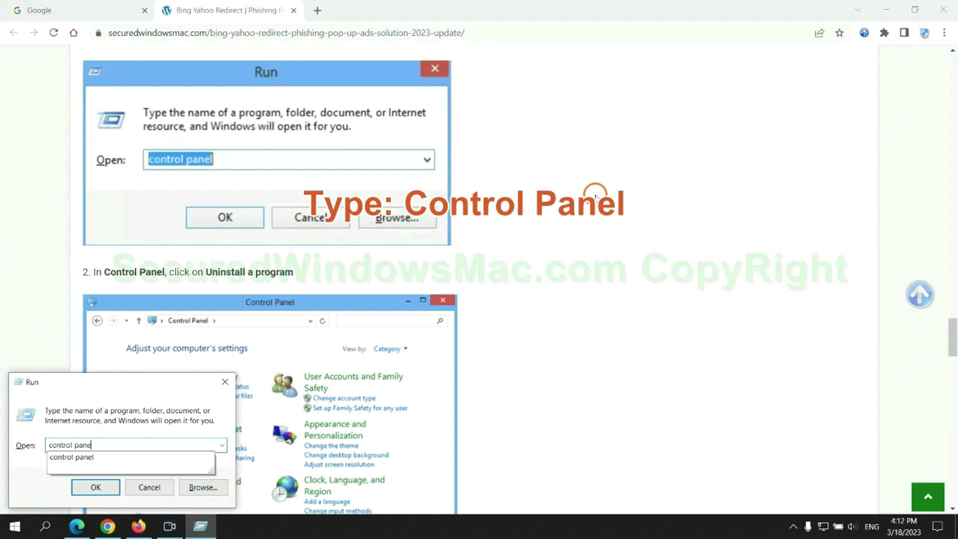
text(l)
key(Return)
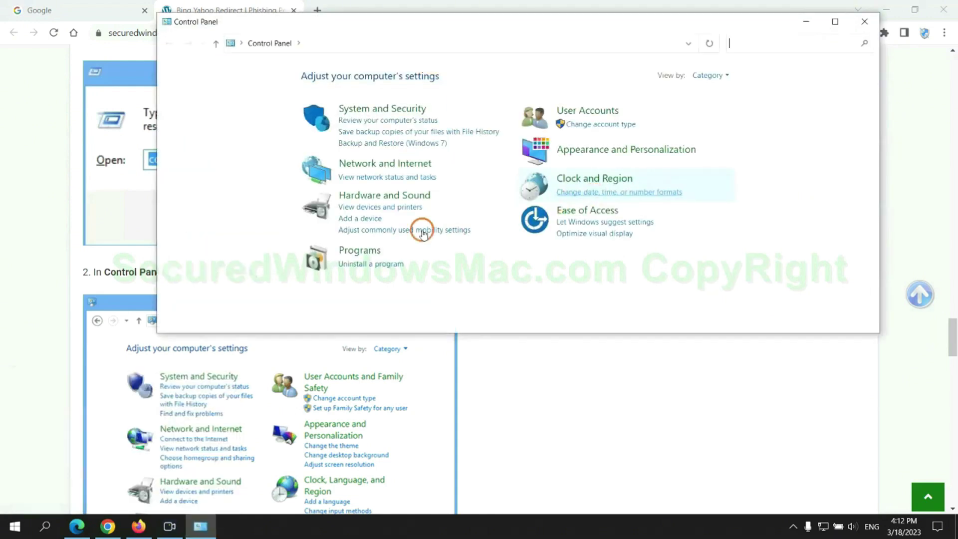
click(381, 265)
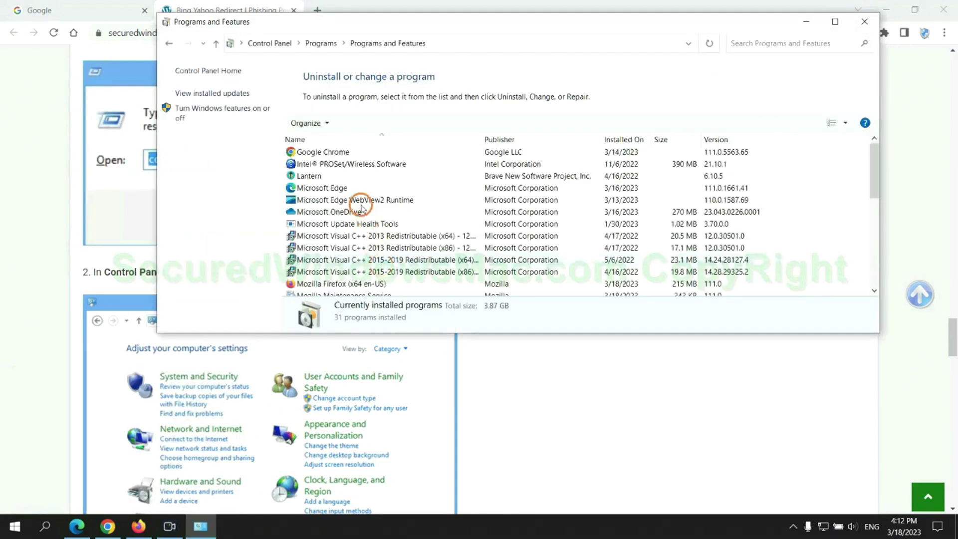
click(315, 177)
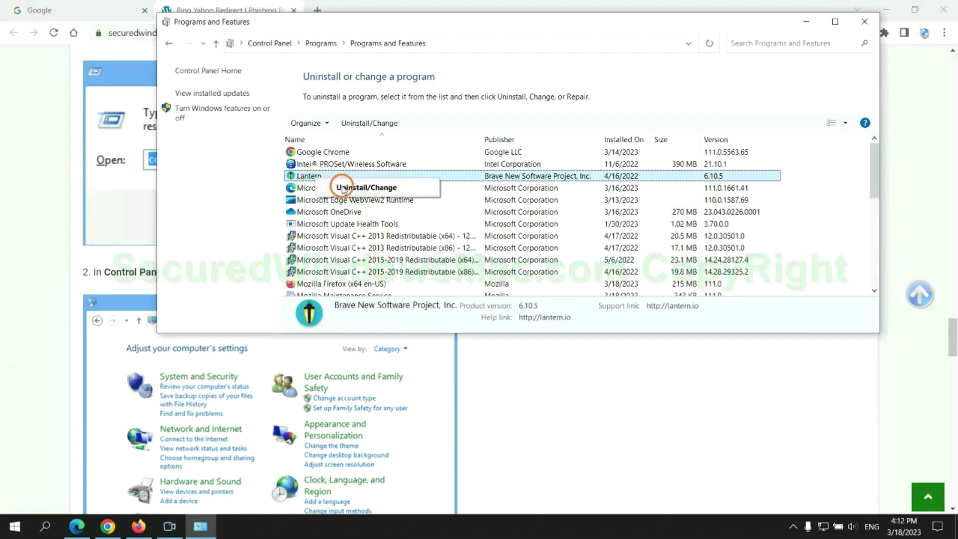
click(864, 22)
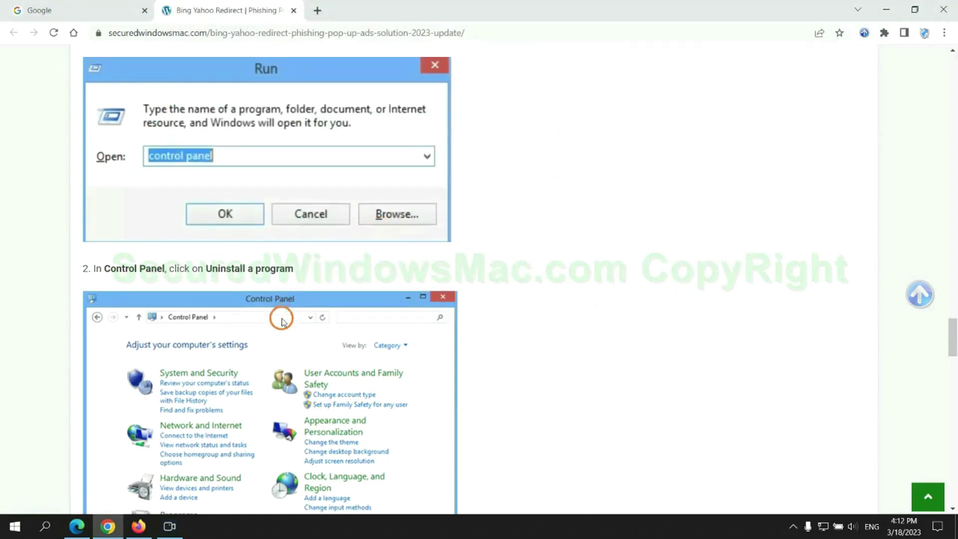
scroll(281, 321, down, 5)
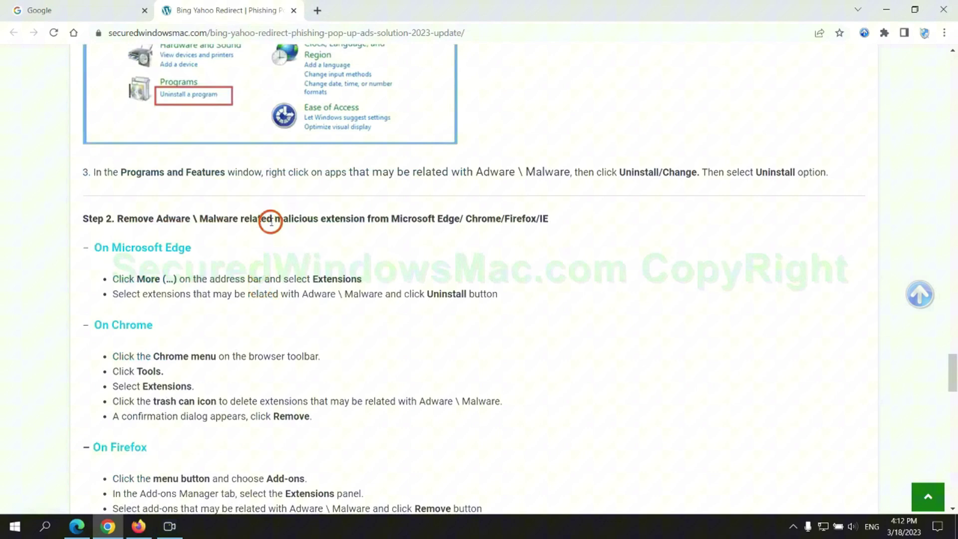
Step: Highlight and deselect the Step 2 extension-removal heading, then switch to Microsoft Edge
drag(271, 219, 367, 219)
click(385, 237)
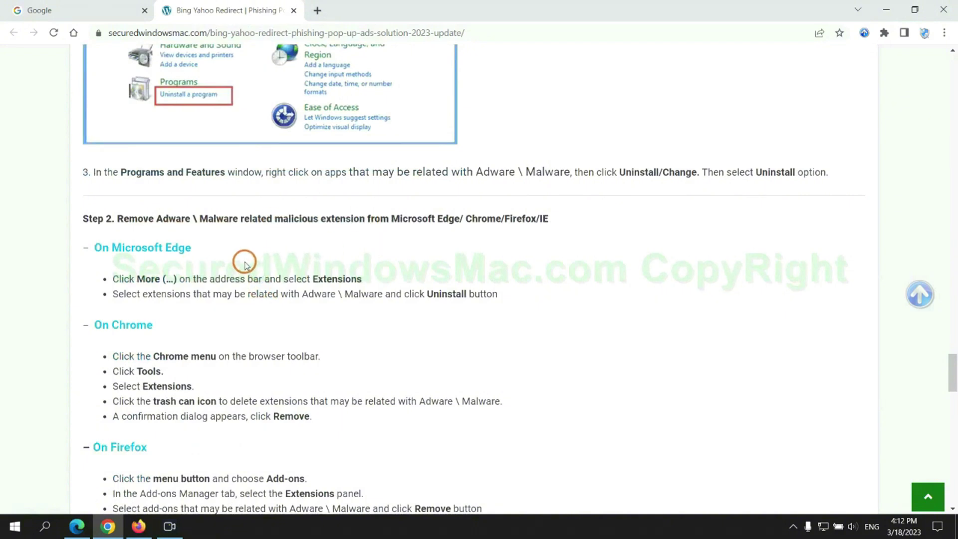
click(77, 524)
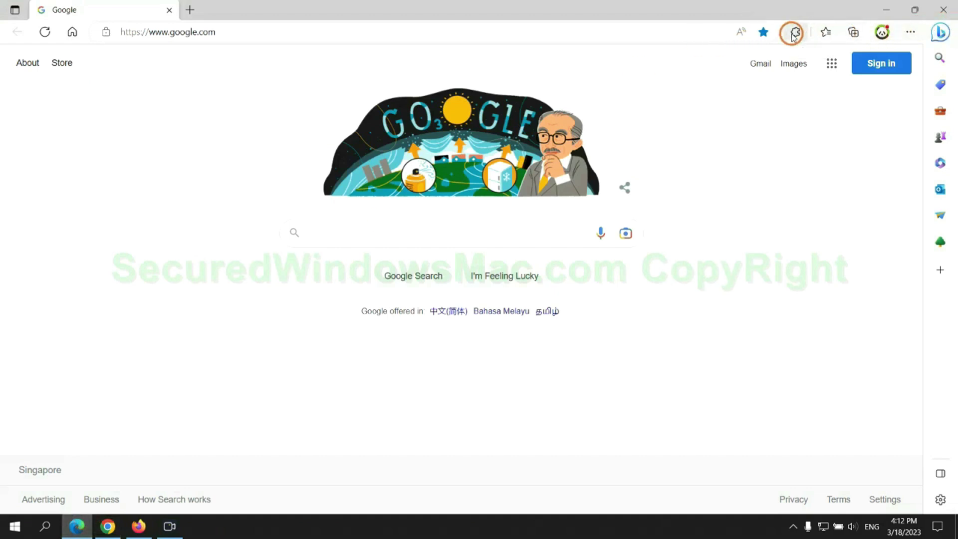
Step: Remove McAfee WebAdvisor from Edge's extensions and close the Extensions tab
click(794, 33)
click(663, 101)
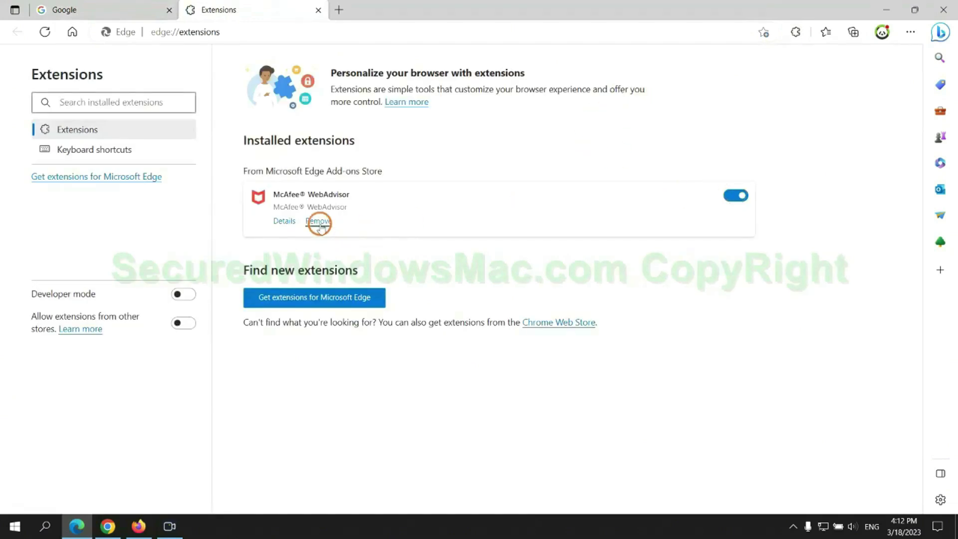
click(318, 221)
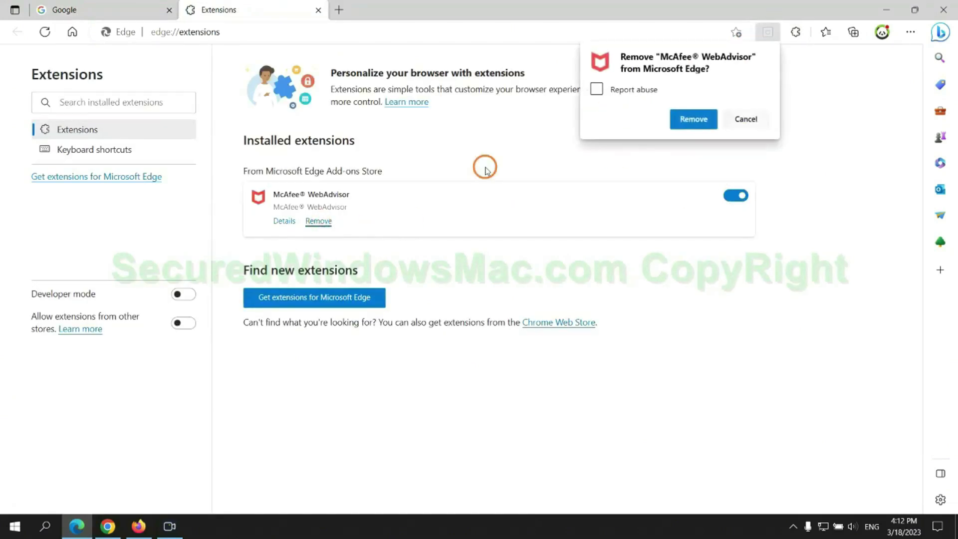
click(689, 118)
click(318, 11)
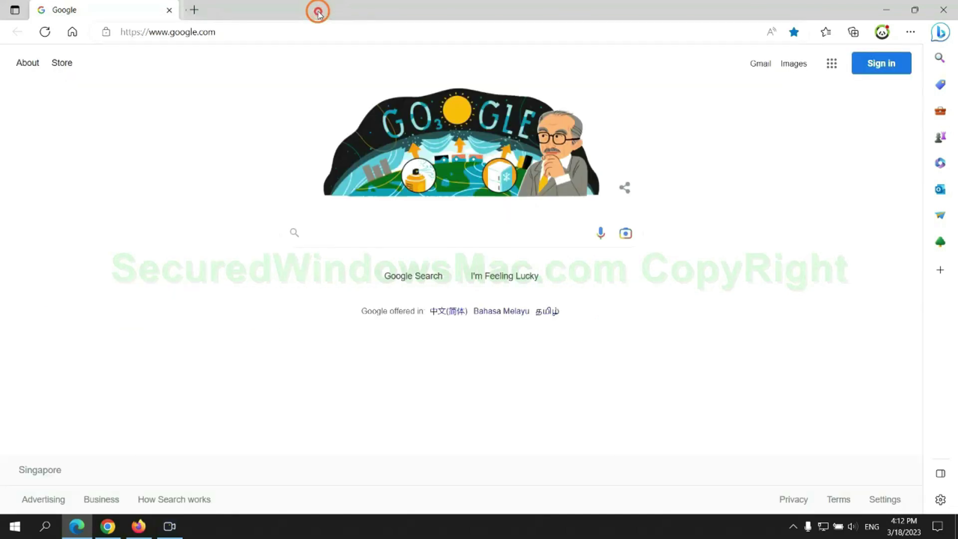
Step: Back in Chrome, go to the extensions management page and start removing Ecosia
click(108, 527)
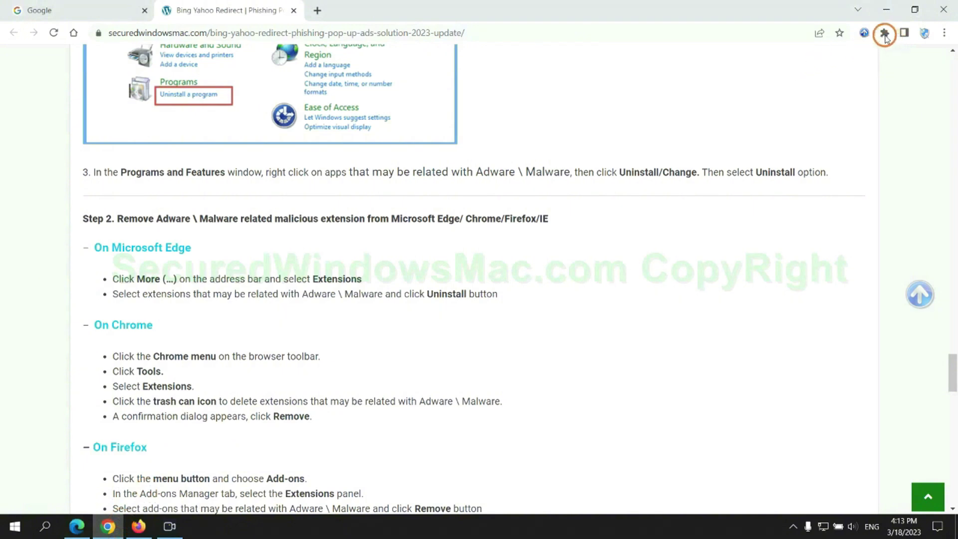
click(884, 33)
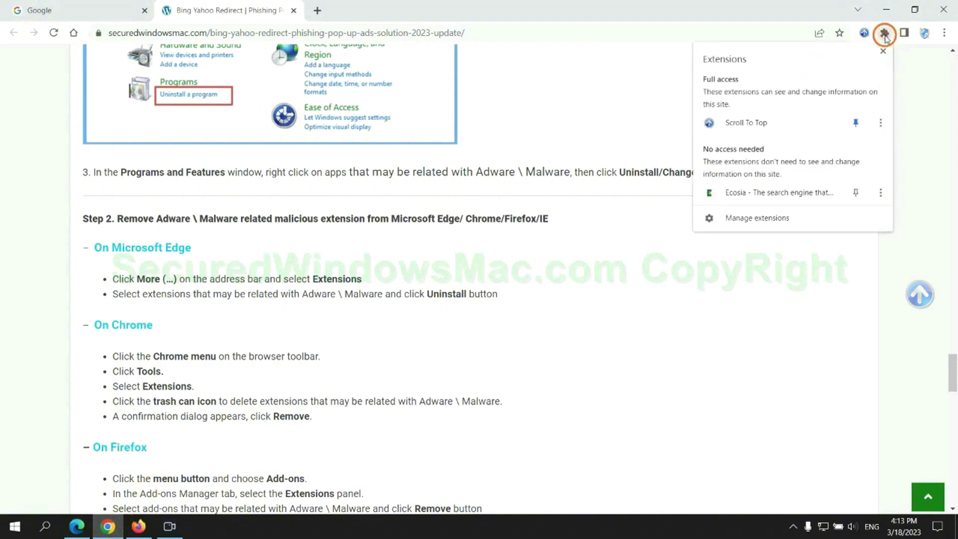
click(776, 221)
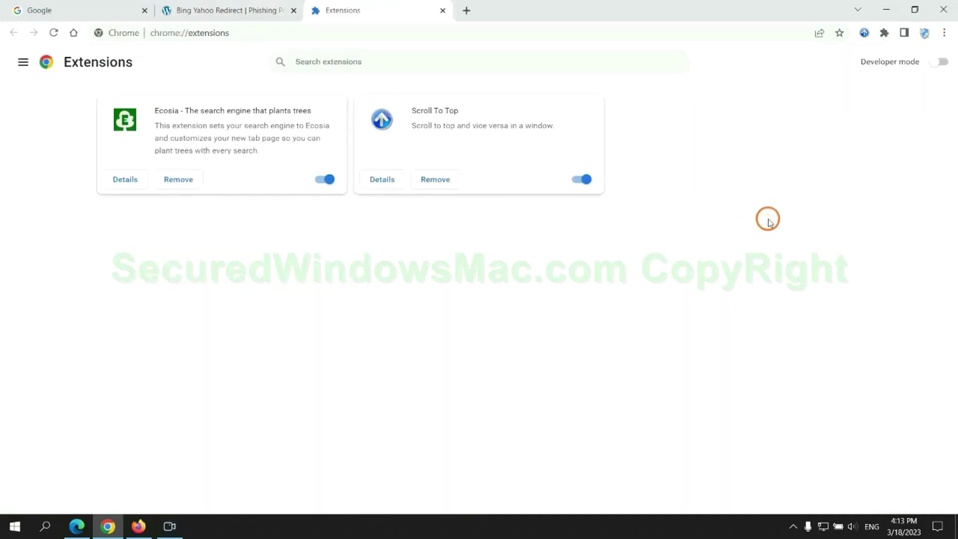
click(179, 179)
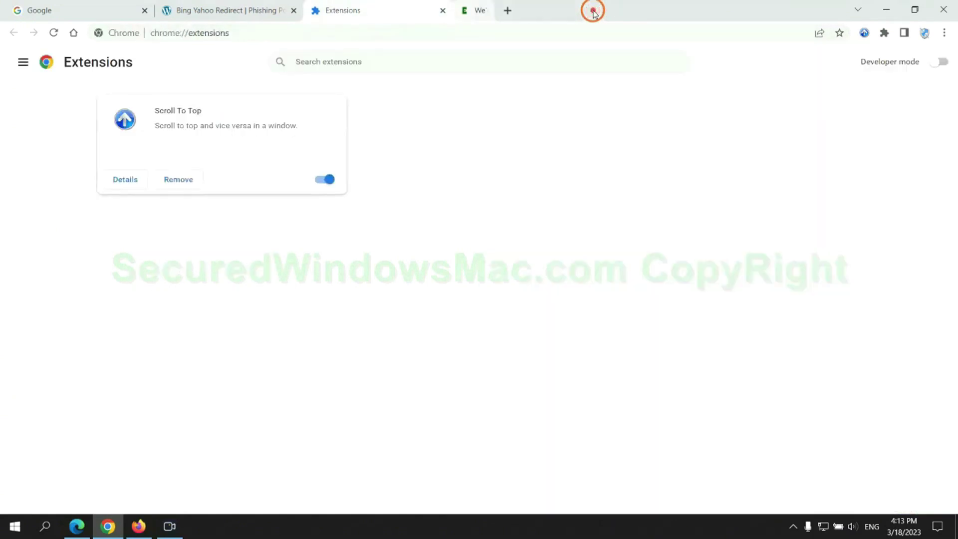
Step: Remove Enhancer for YouTube from Firefox's Add-ons Manager
click(138, 526)
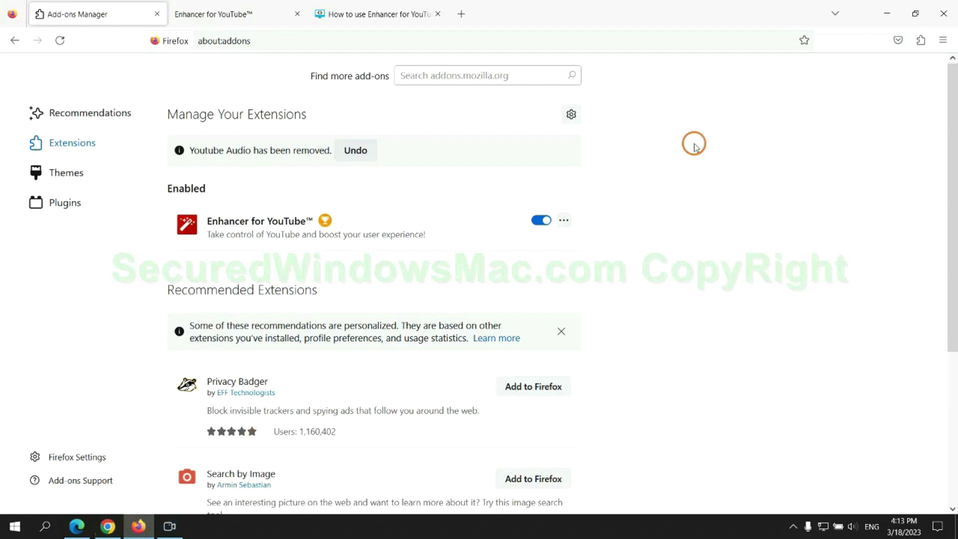
click(921, 40)
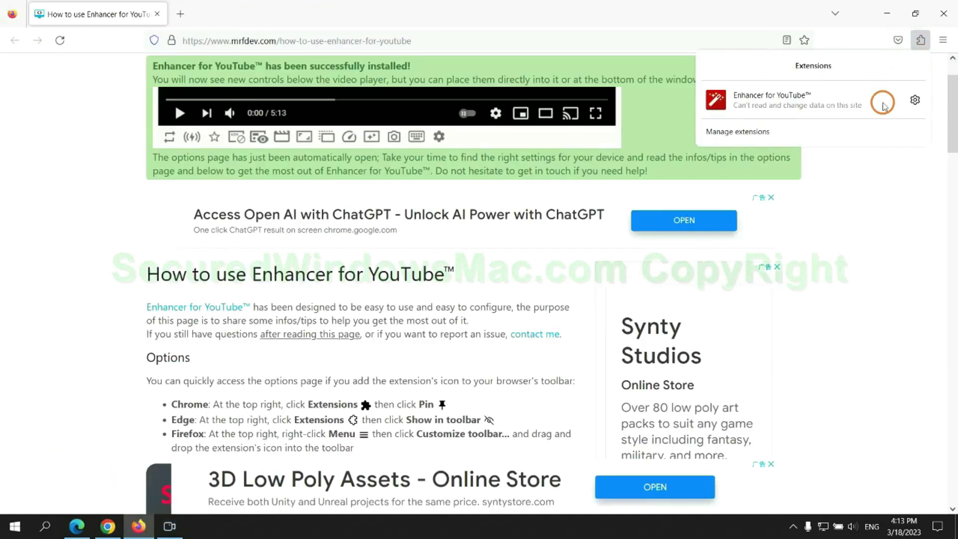
click(826, 129)
click(564, 183)
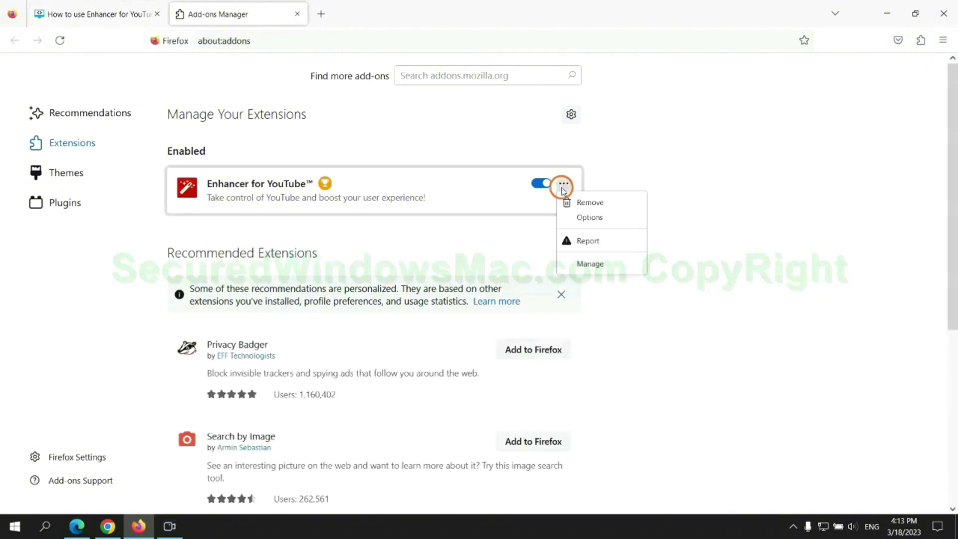
click(590, 202)
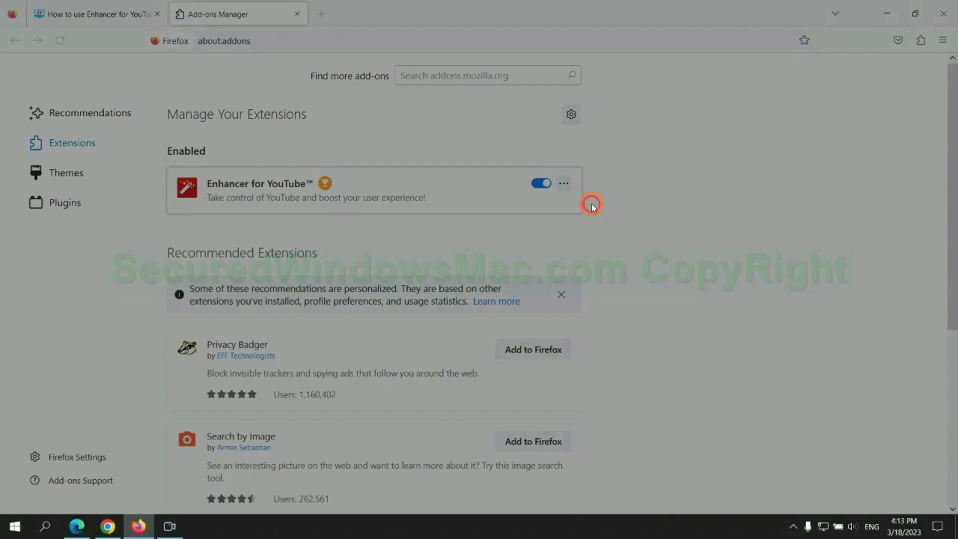
click(530, 117)
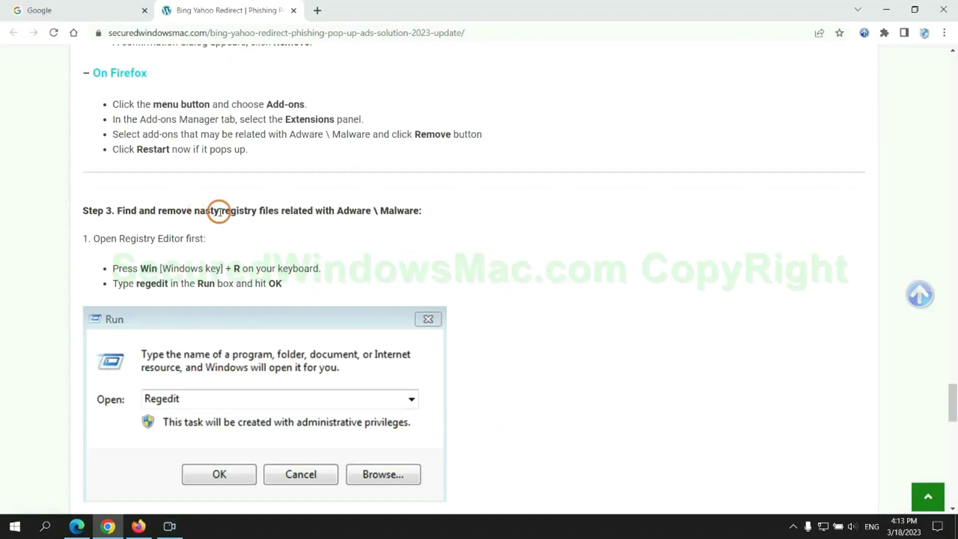
Step: Highlight the guide's registry step, then launch Registry Editor with regedit from Run
drag(222, 212, 279, 240)
click(278, 240)
scroll(273, 229, down, 2)
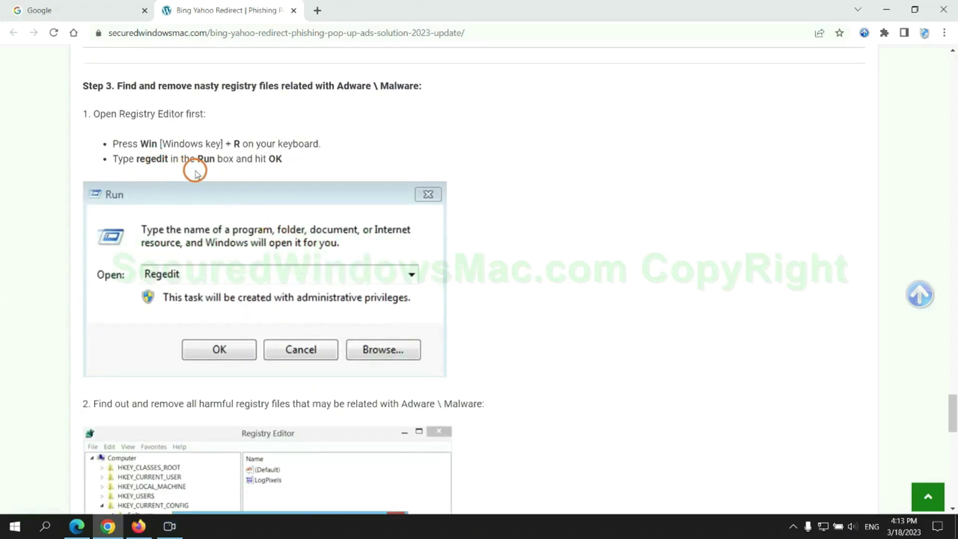
key(super+r)
text(re)
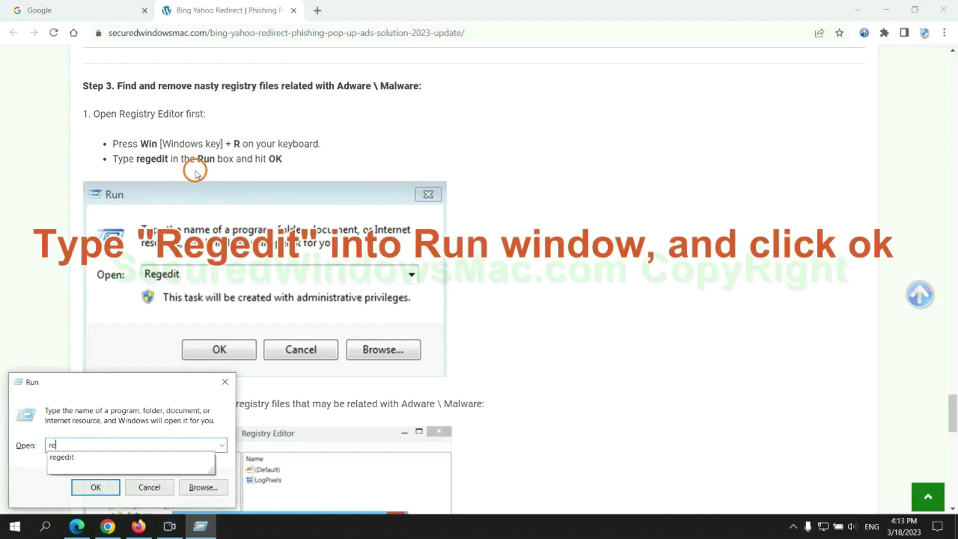
text(ge)
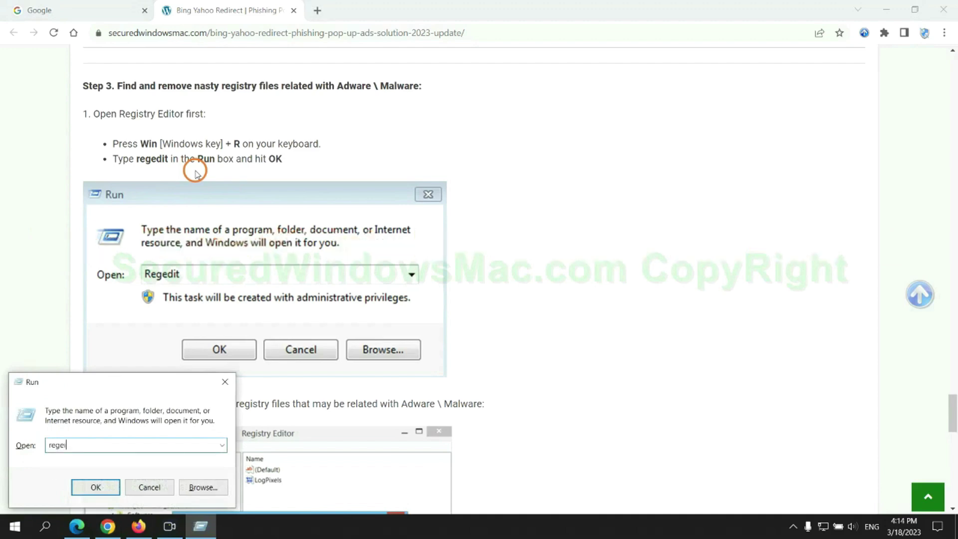
text(dit)
key(Return)
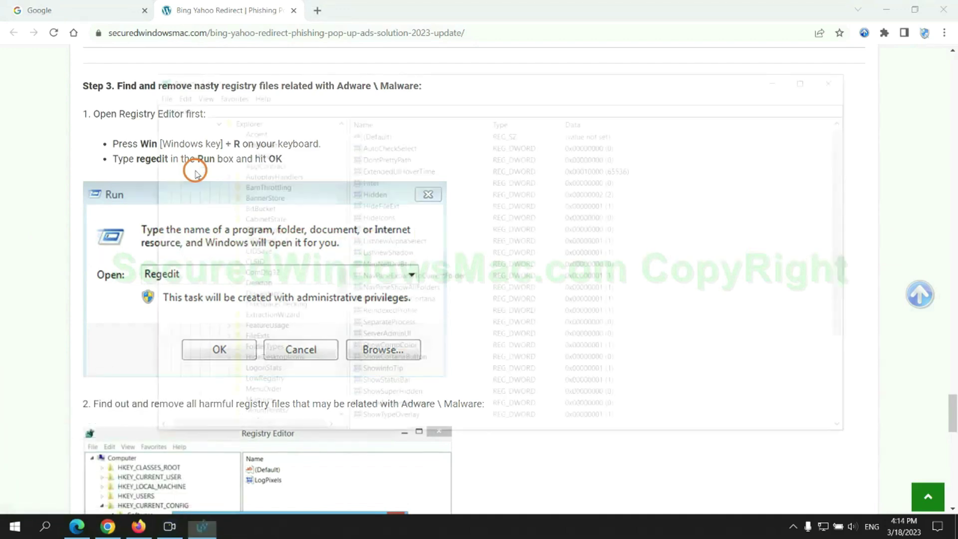
Step: Find 'Apps' in the registry and bring up Modify/Delete for the StoreAppsOnTaskbar value
click(174, 93)
click(212, 177)
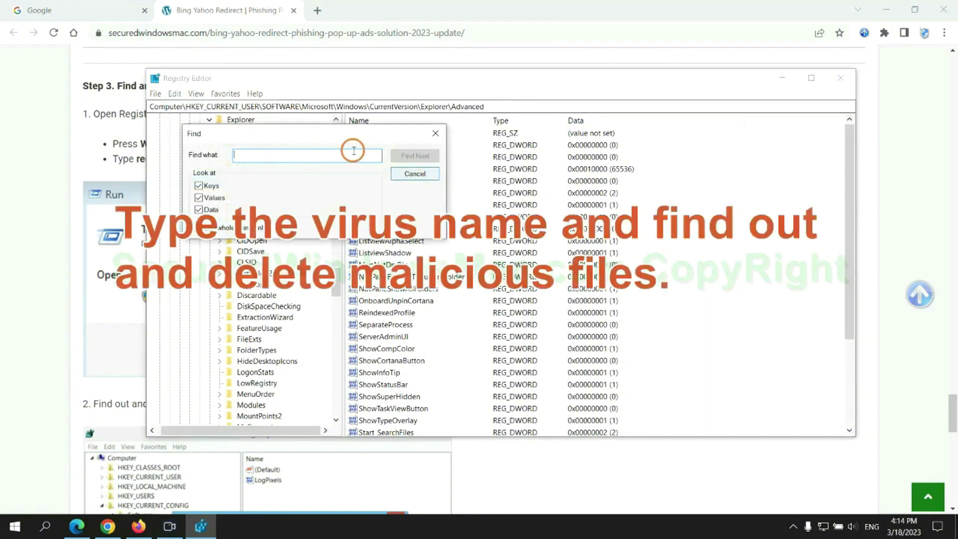
text(Apps)
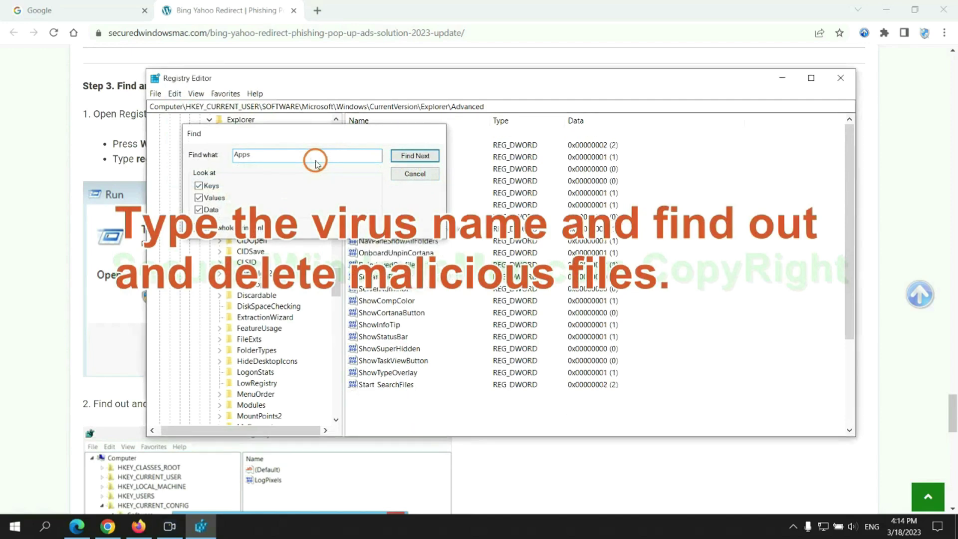
key(Return)
scroll(547, 315, down, 2)
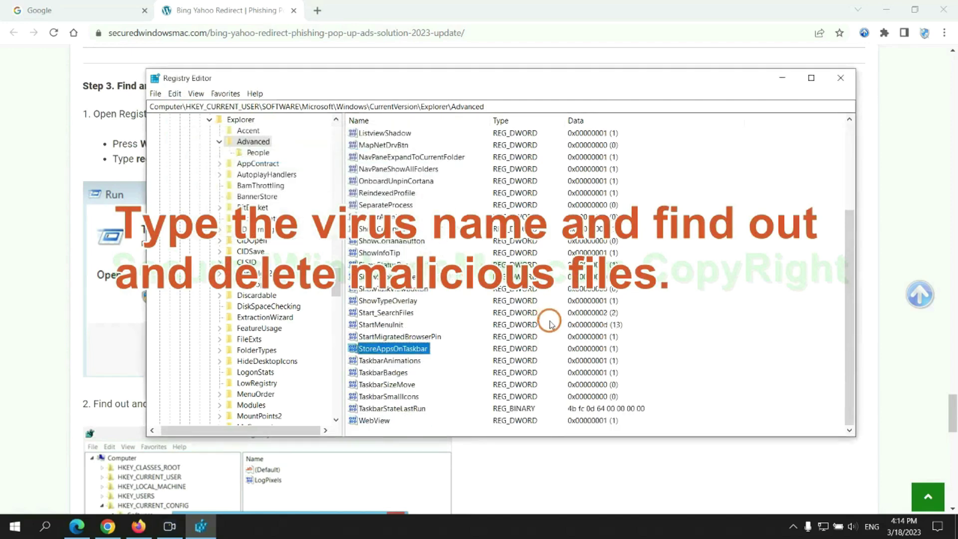
right_click(427, 350)
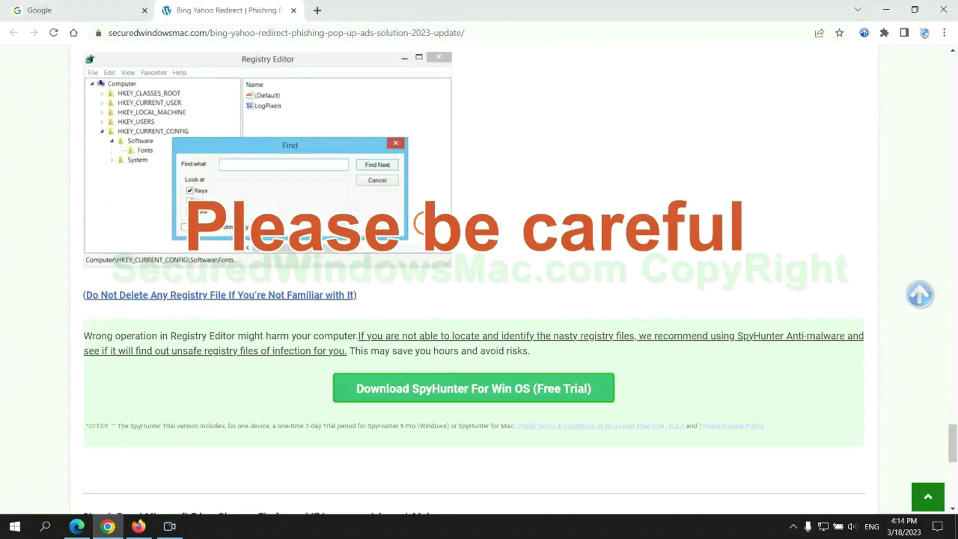
scroll(427, 220, down, 1)
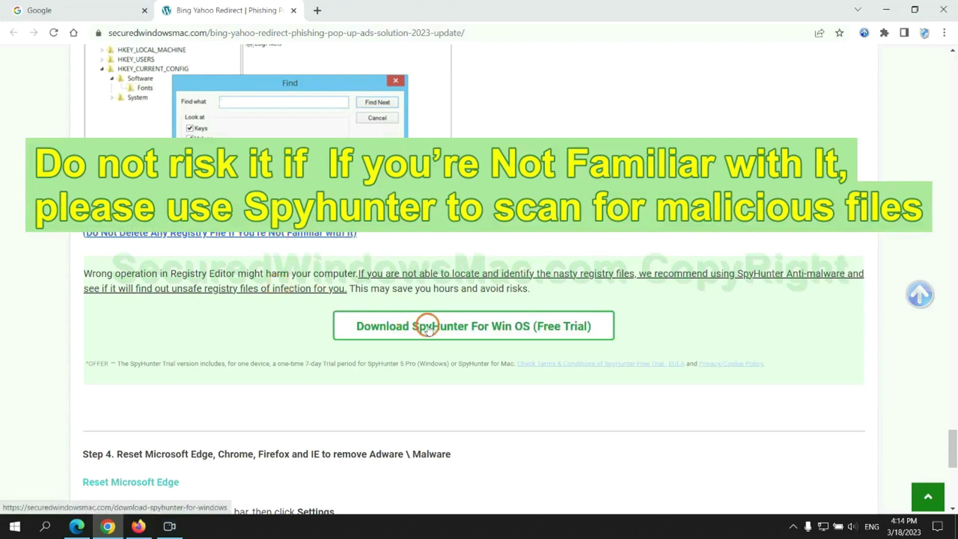
scroll(427, 327, down, 5)
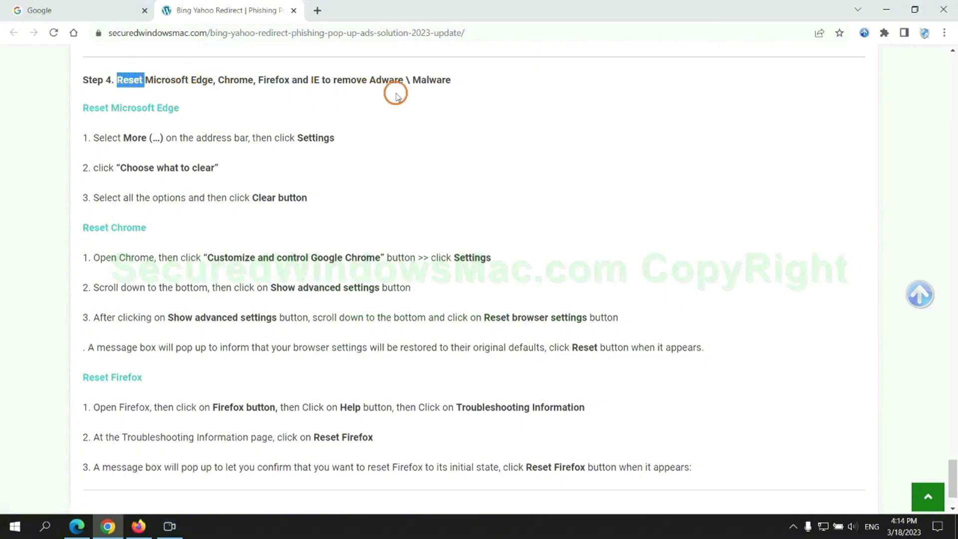
Step: Deselect the highlighted heading text in the article's Step 4 reset section
click(370, 108)
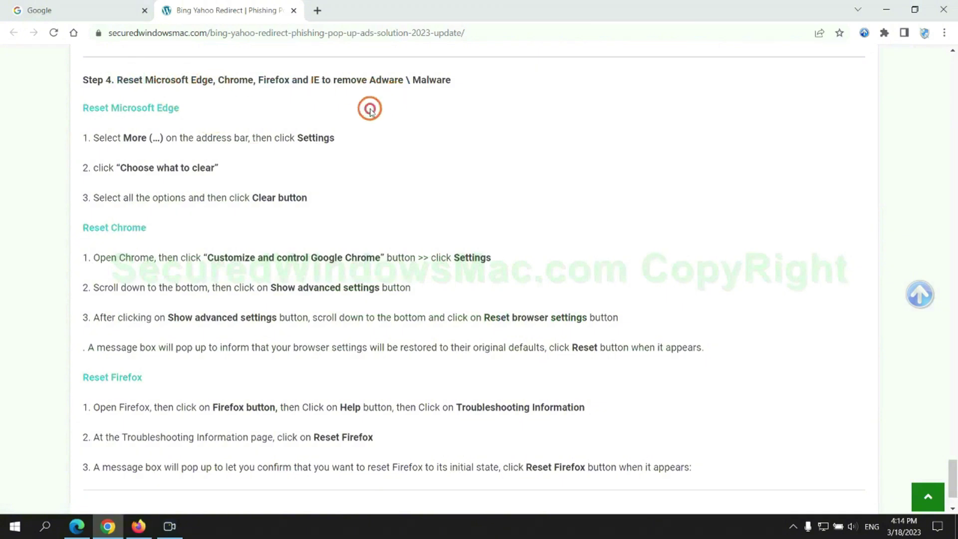
Step: In Edge, go to Settings > Privacy, search, and services > Choose what to clear
click(76, 527)
click(908, 34)
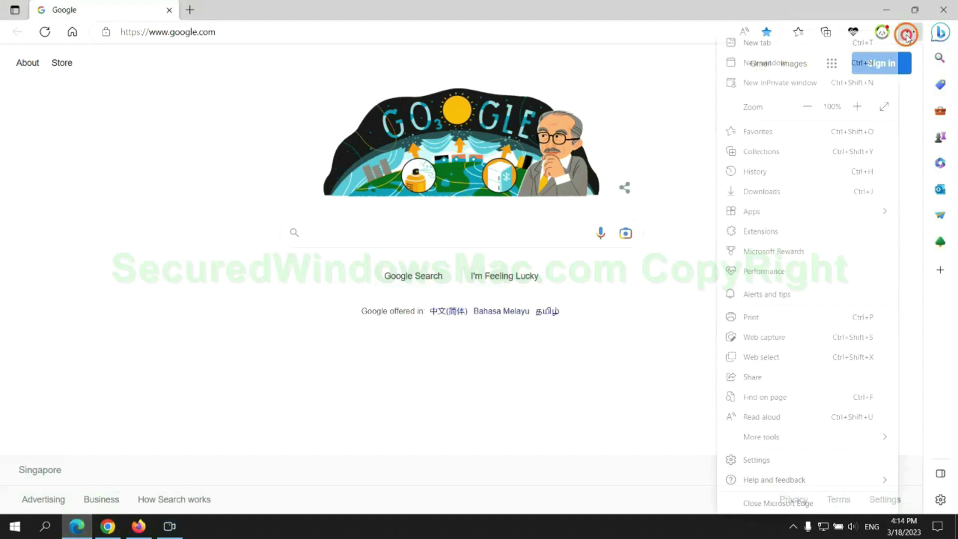
click(753, 462)
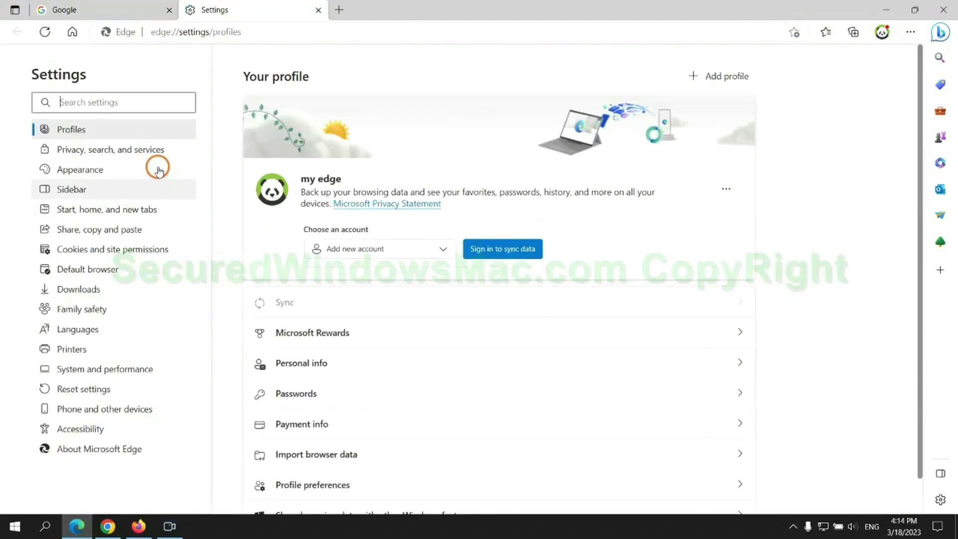
click(158, 154)
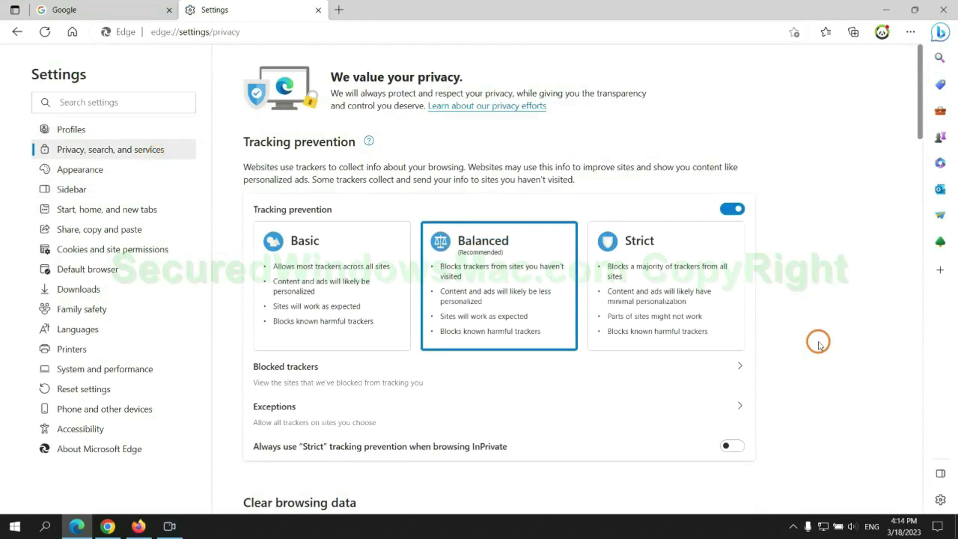
scroll(817, 343, down, 3)
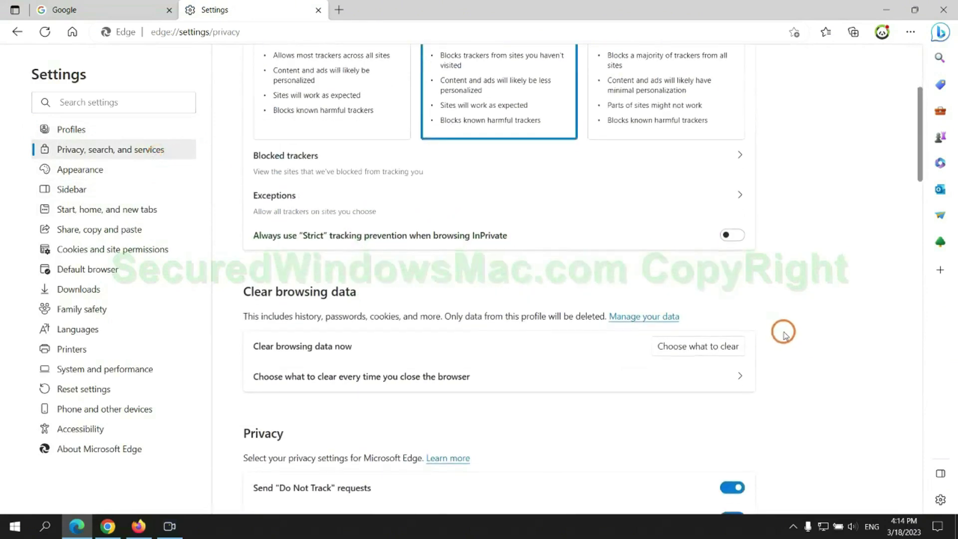
click(711, 349)
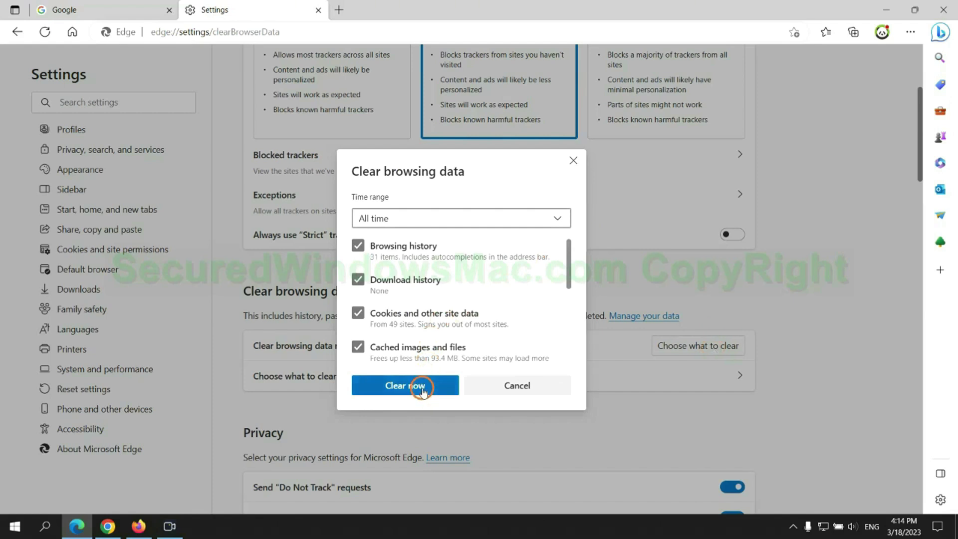
Step: Clear the selected Edge data, then choose Chrome's Restore settings to their original defaults
click(108, 526)
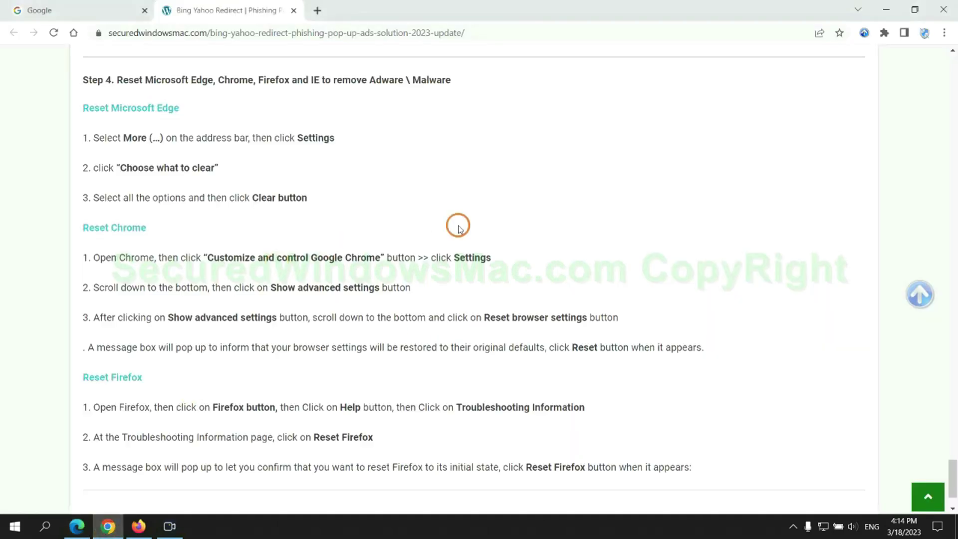
click(943, 33)
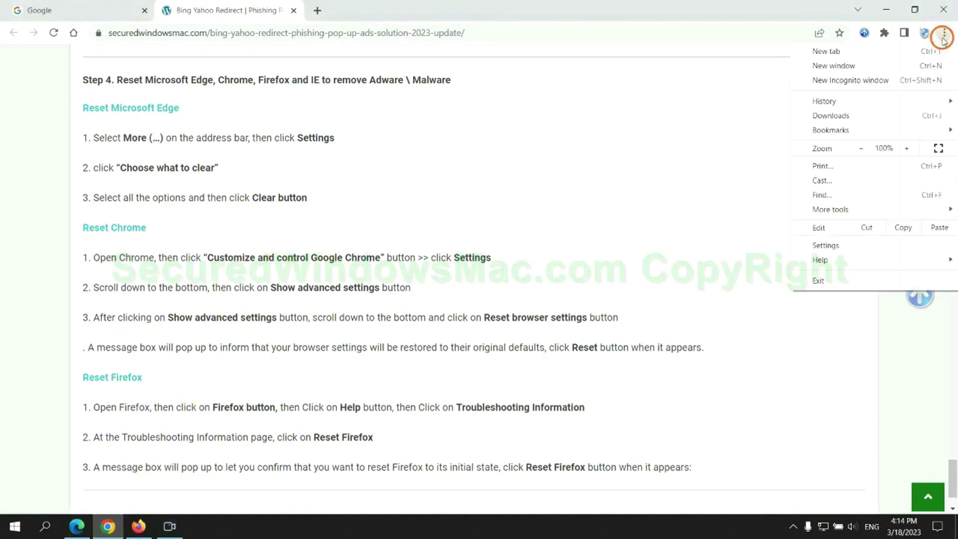
click(830, 245)
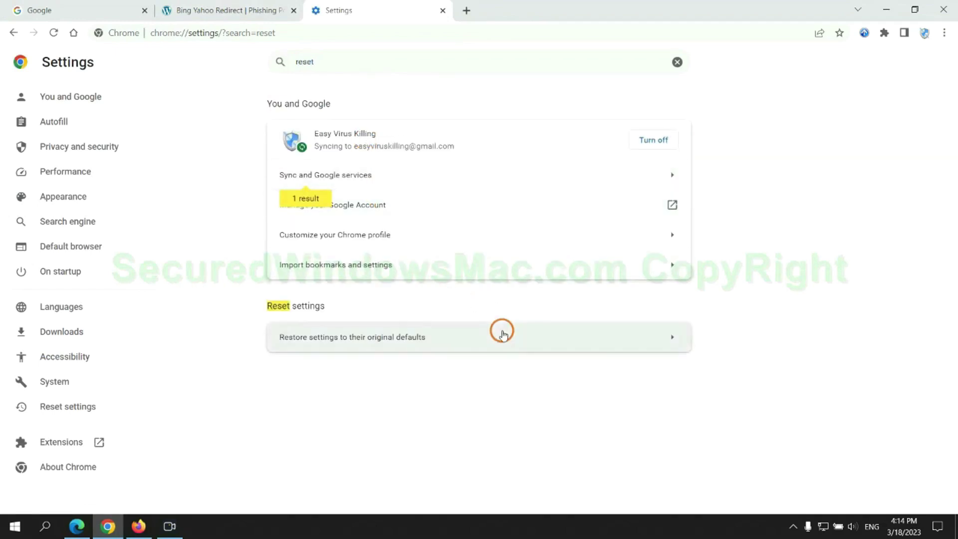
click(502, 334)
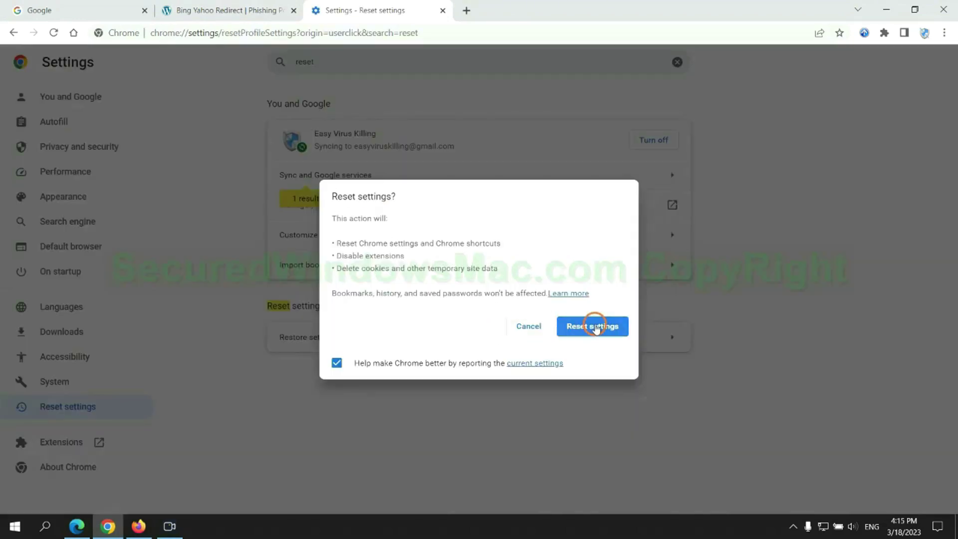
Step: Confirm Chrome's reset, refresh Firefox via Troubleshooting Information, and highlight 'If problems remain'
click(138, 525)
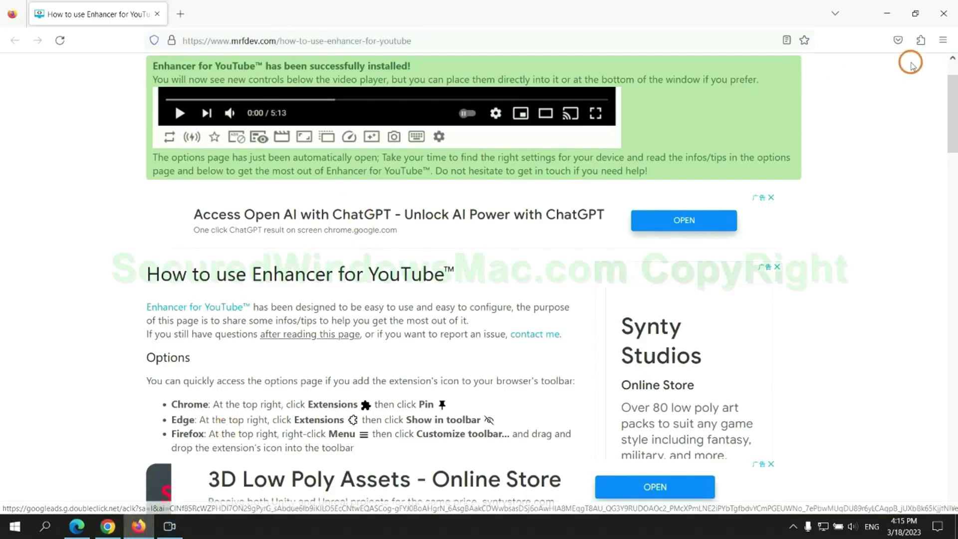
click(942, 39)
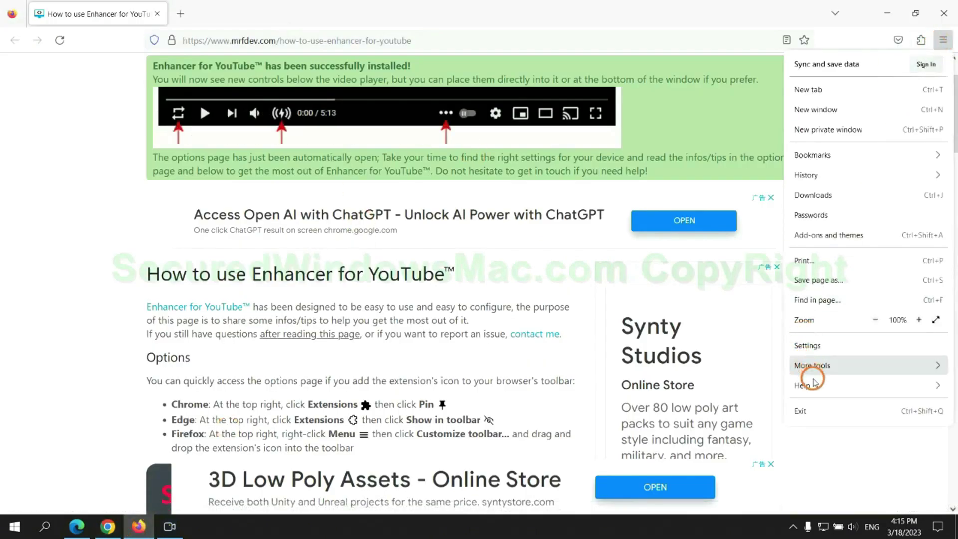
click(813, 384)
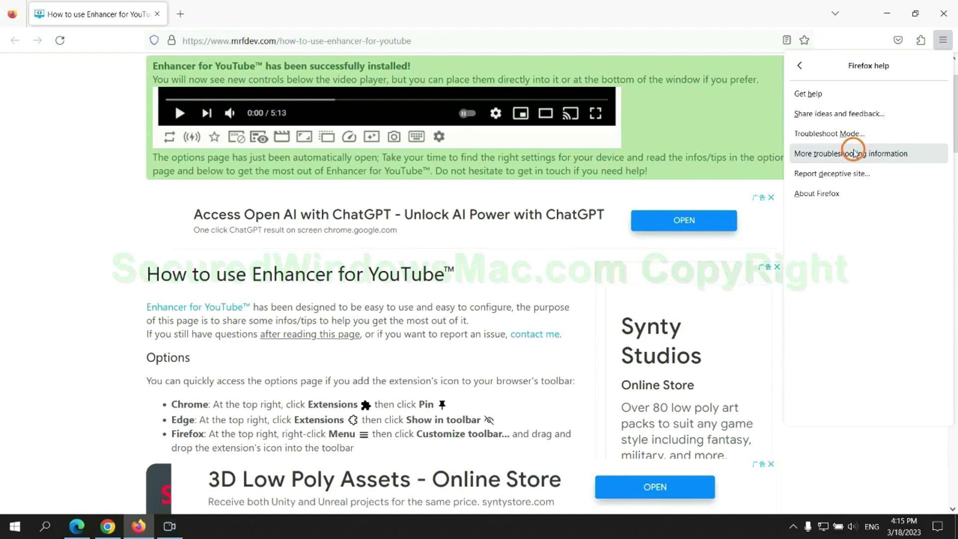
click(854, 152)
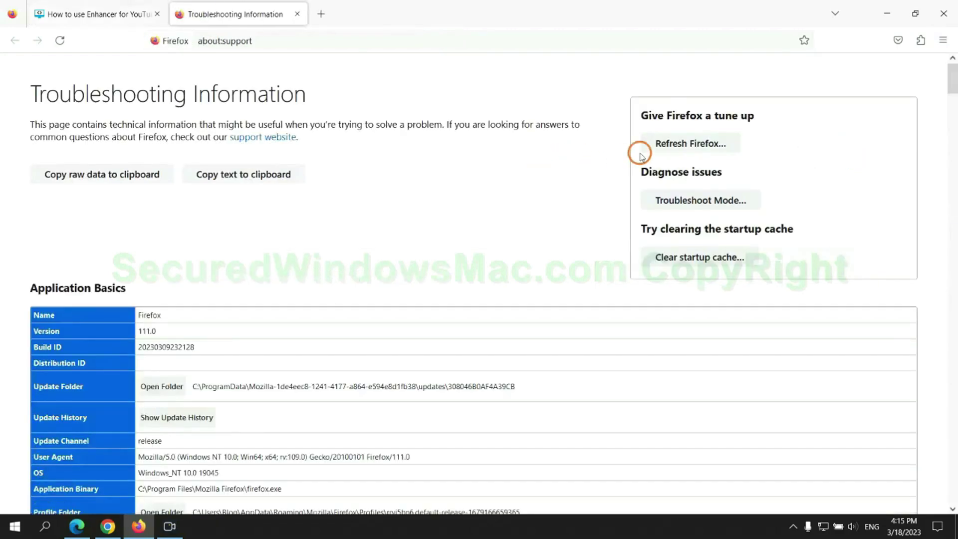
click(662, 147)
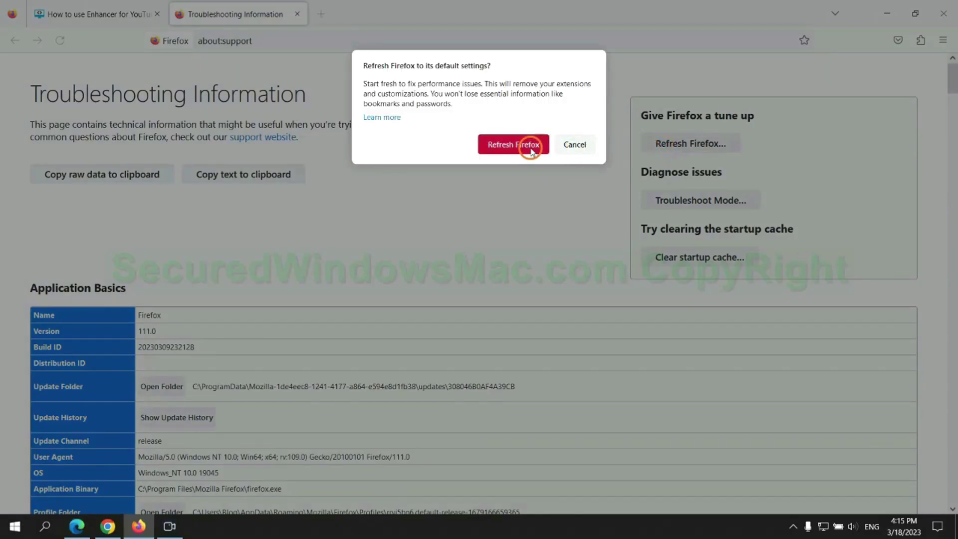
click(109, 524)
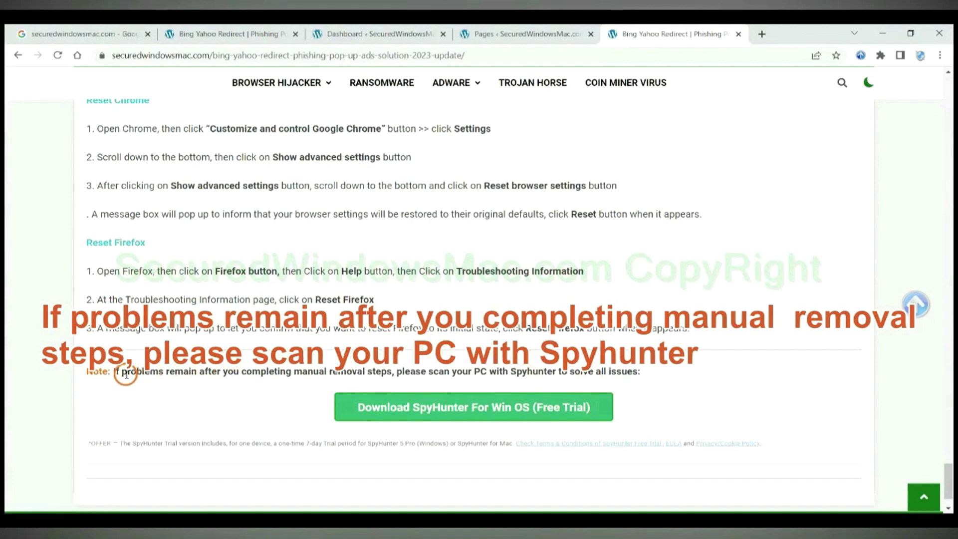
drag(114, 375, 197, 377)
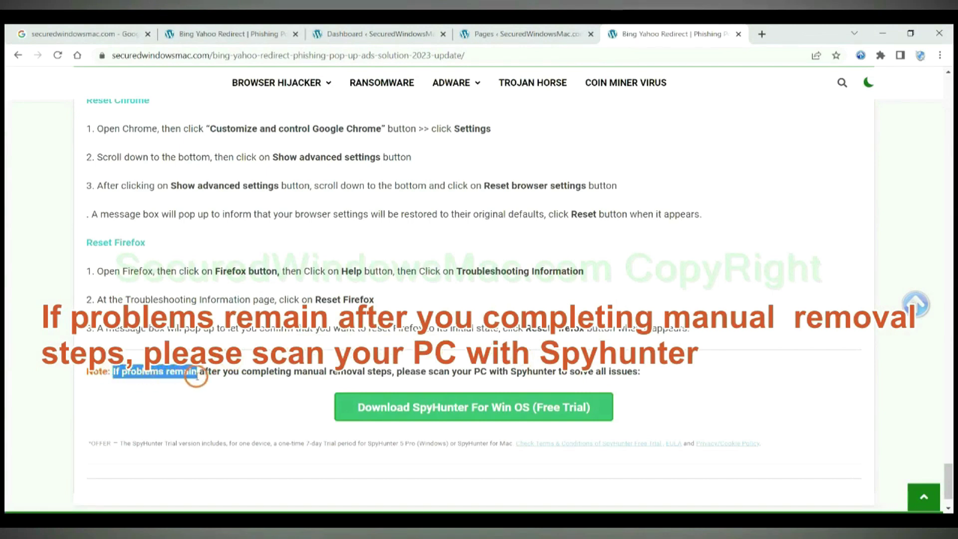